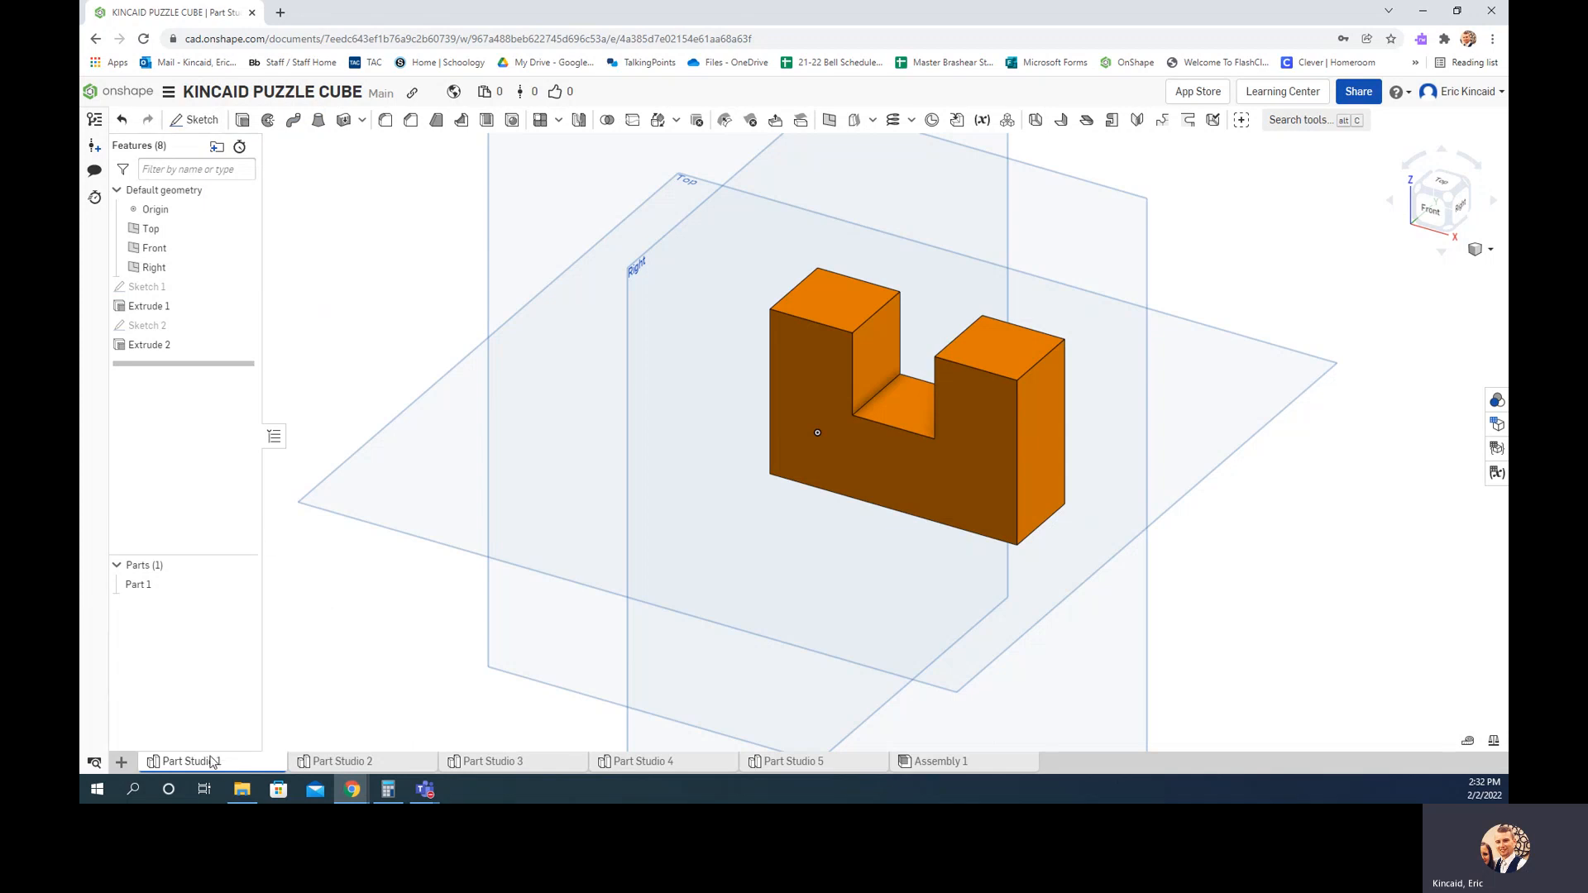
mouse_move(209, 761)
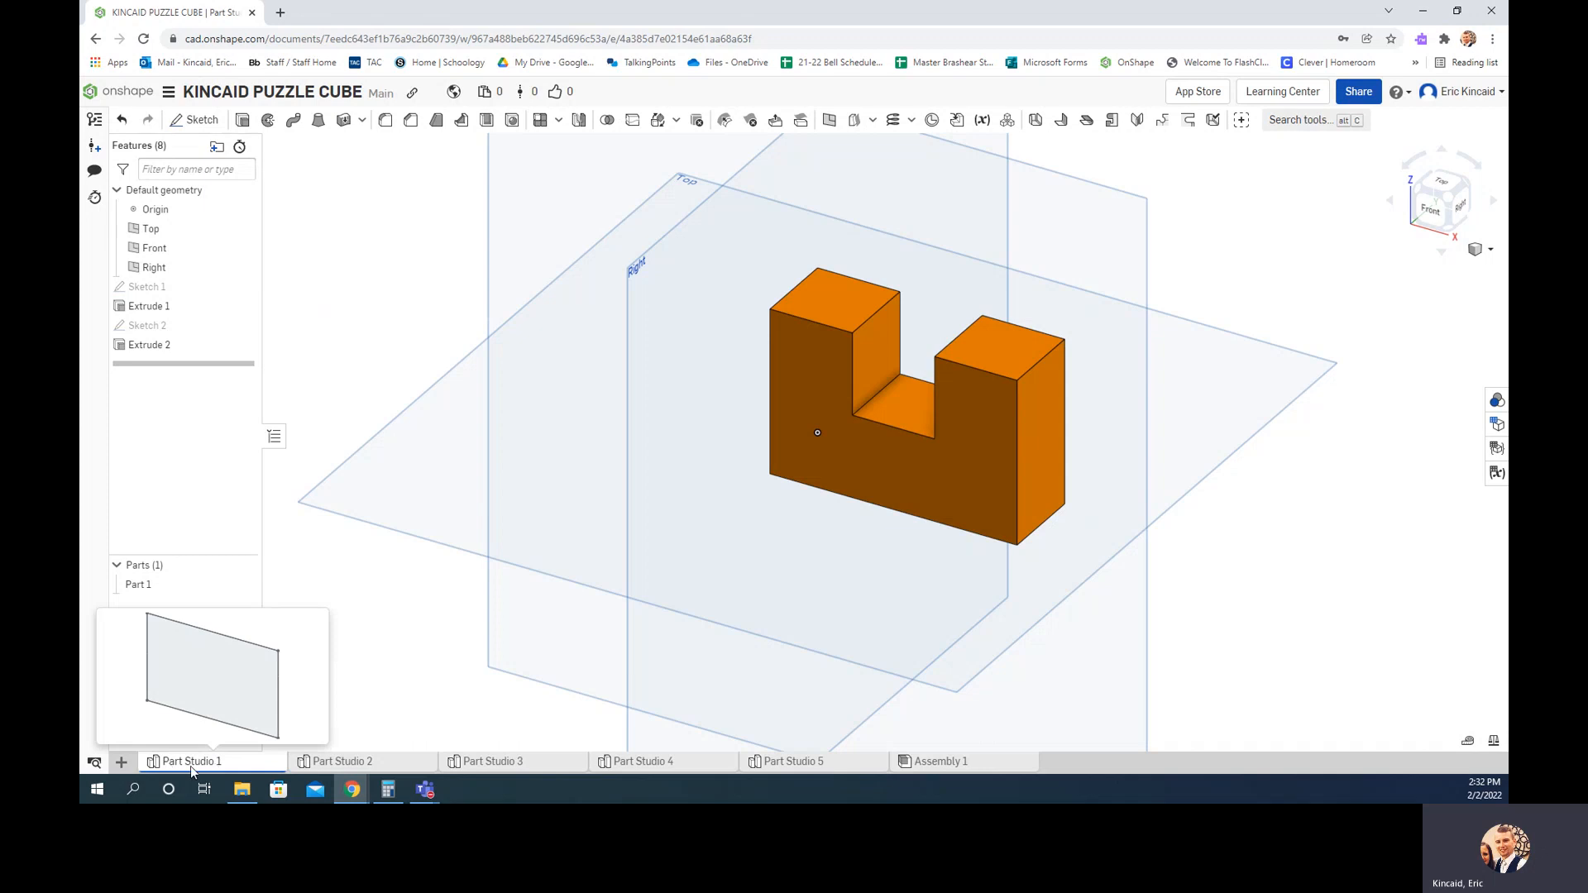
left_click(122, 763)
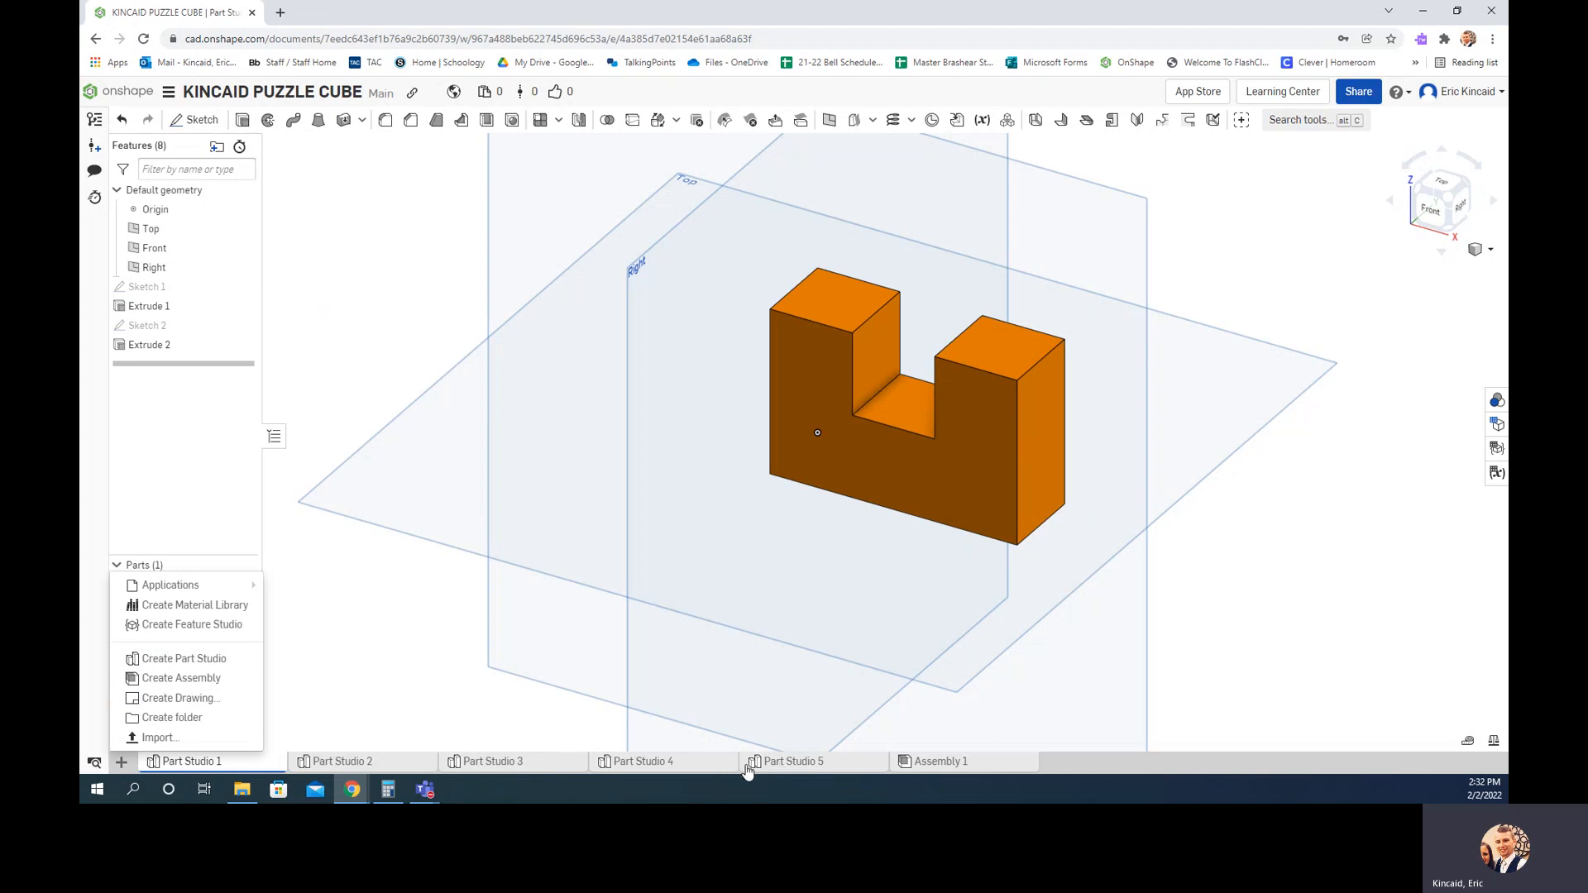
left_click(321, 701)
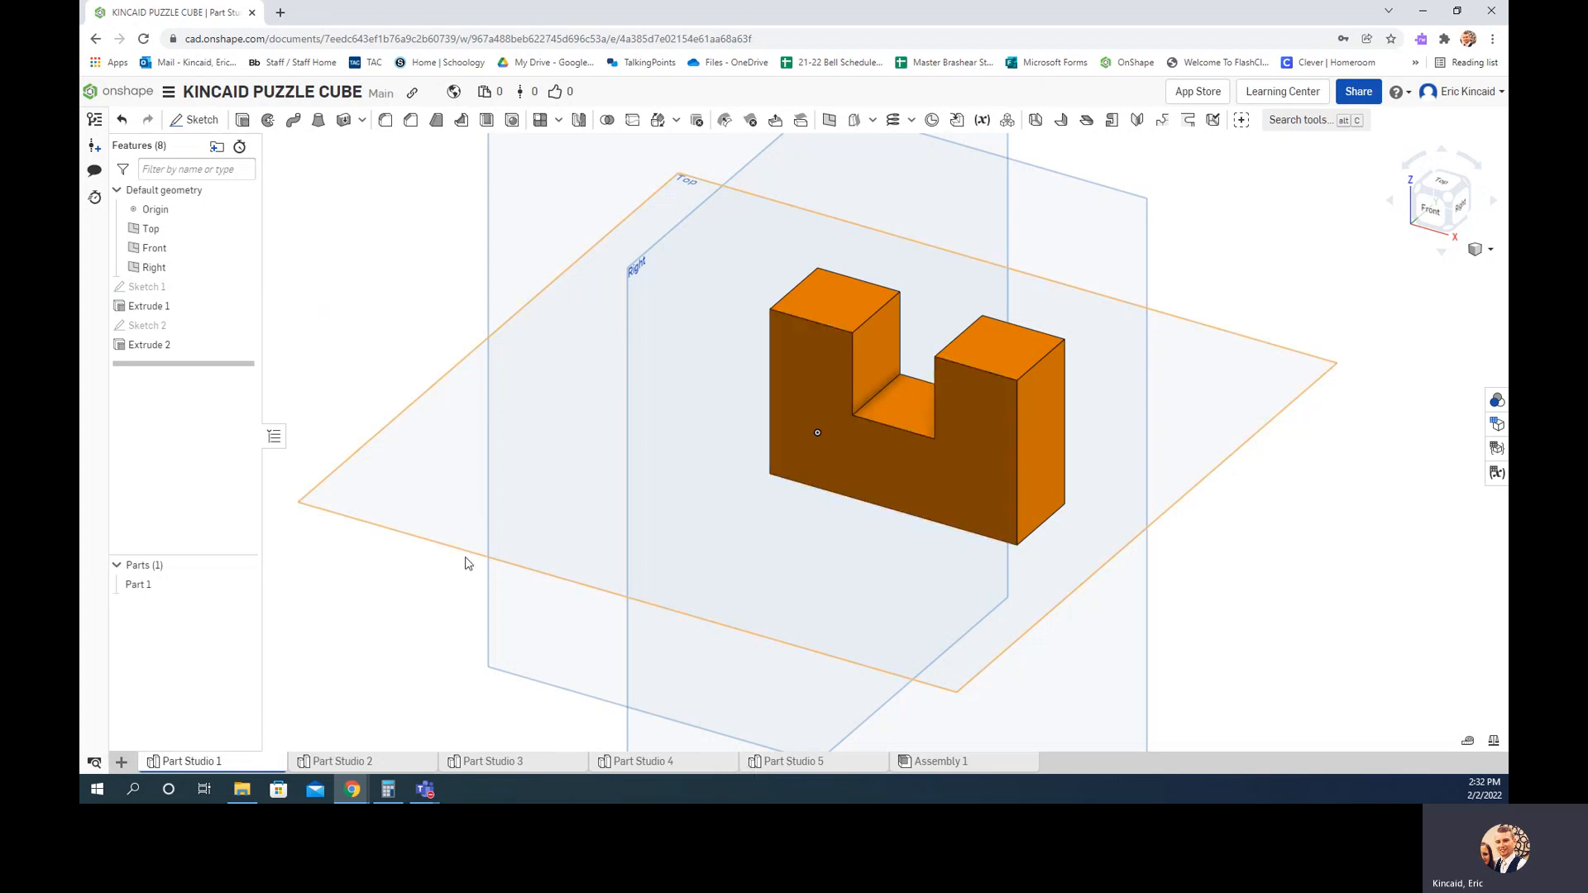
Rename the first part studio, Part Studio 1, as Orange.
right_click(192, 766)
left_click(181, 627)
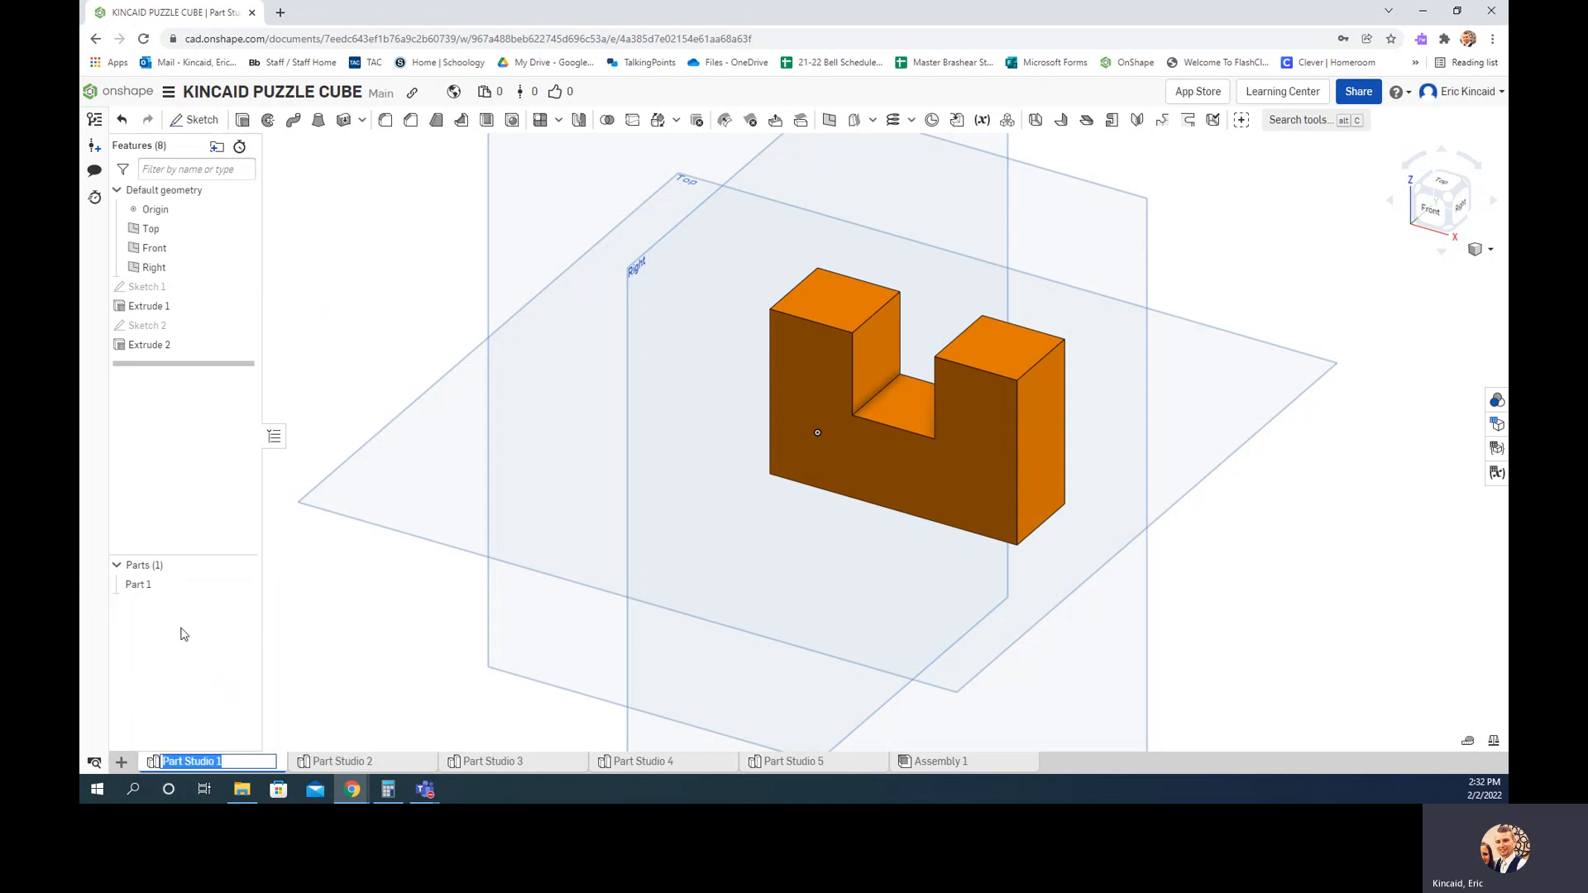
type("Orga")
key("BackSpace")
key("BackSpace")
type("ange")
left_click(308, 629)
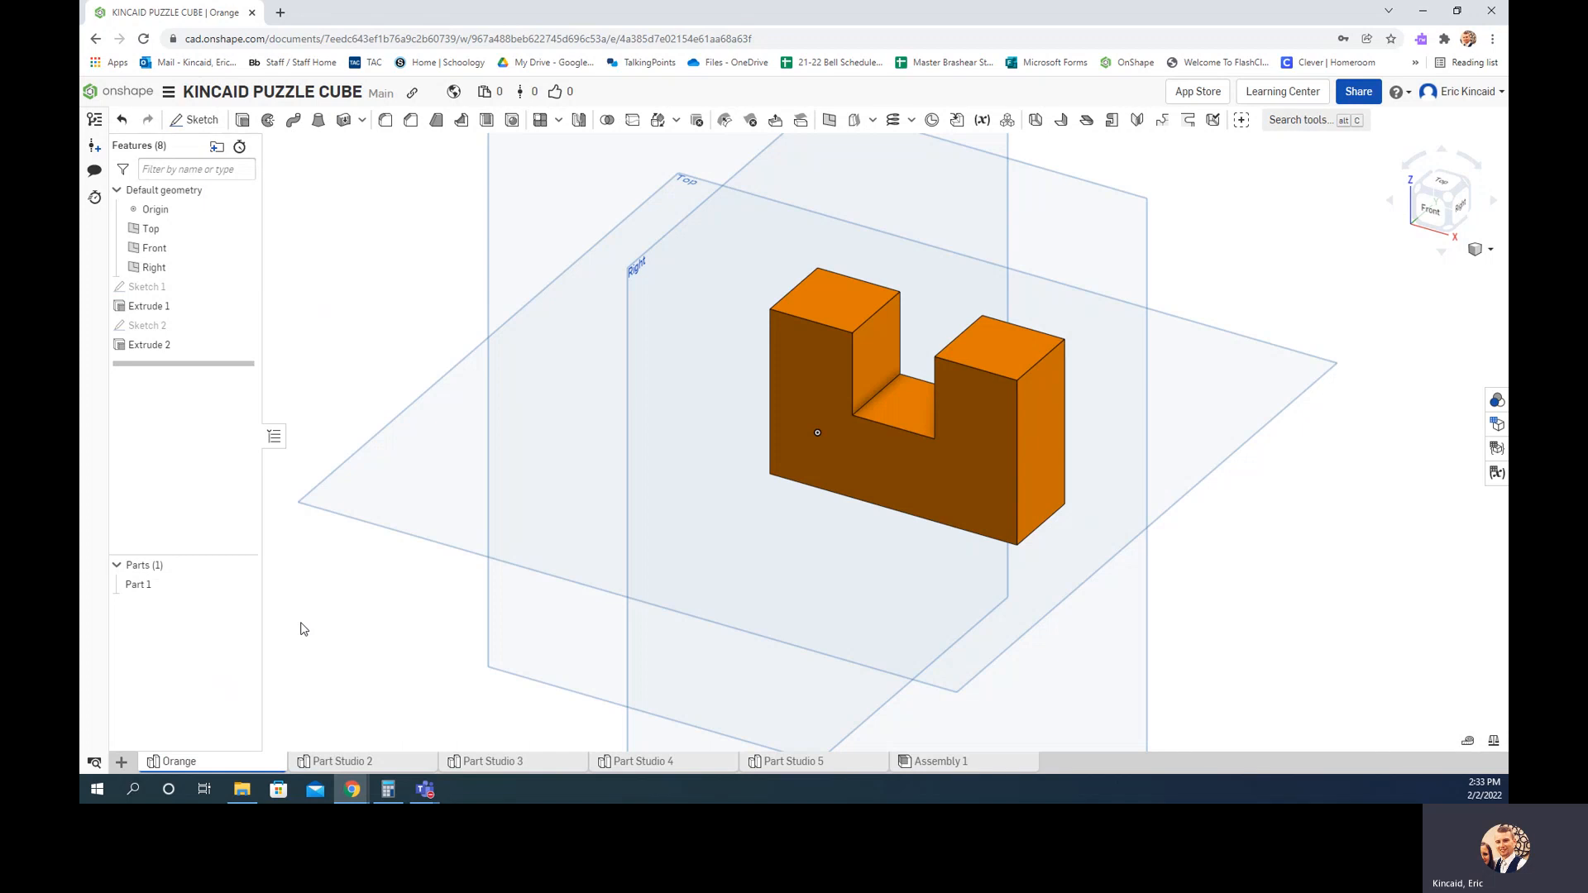
Rename the U-shaped part, Part 1, as Orange.
right_click(151, 588)
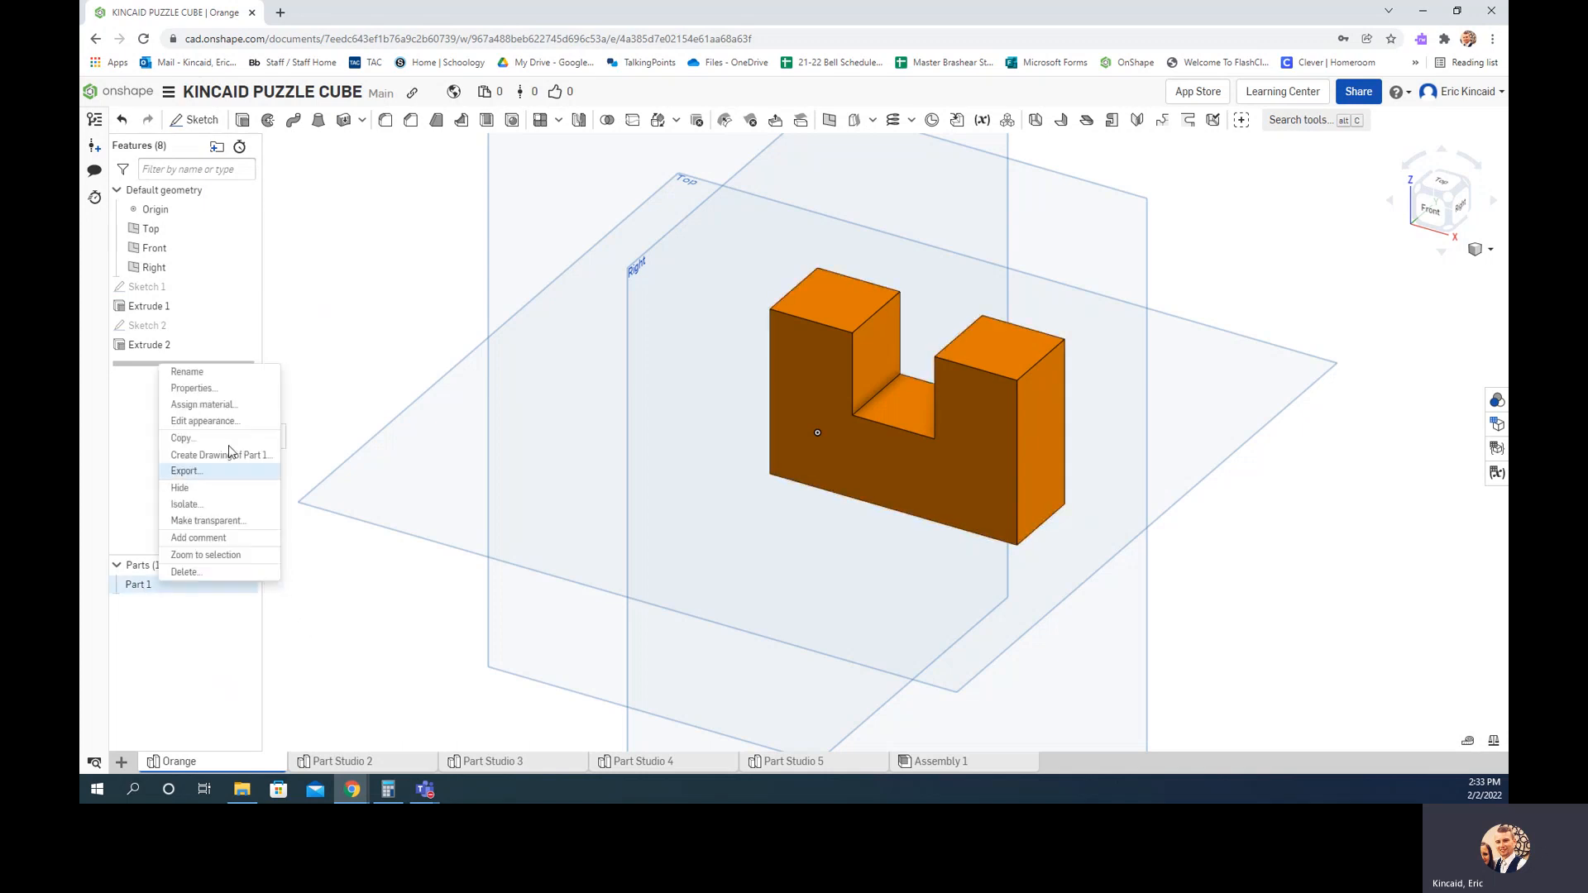
left_click(225, 372)
type("Orange")
key("Return")
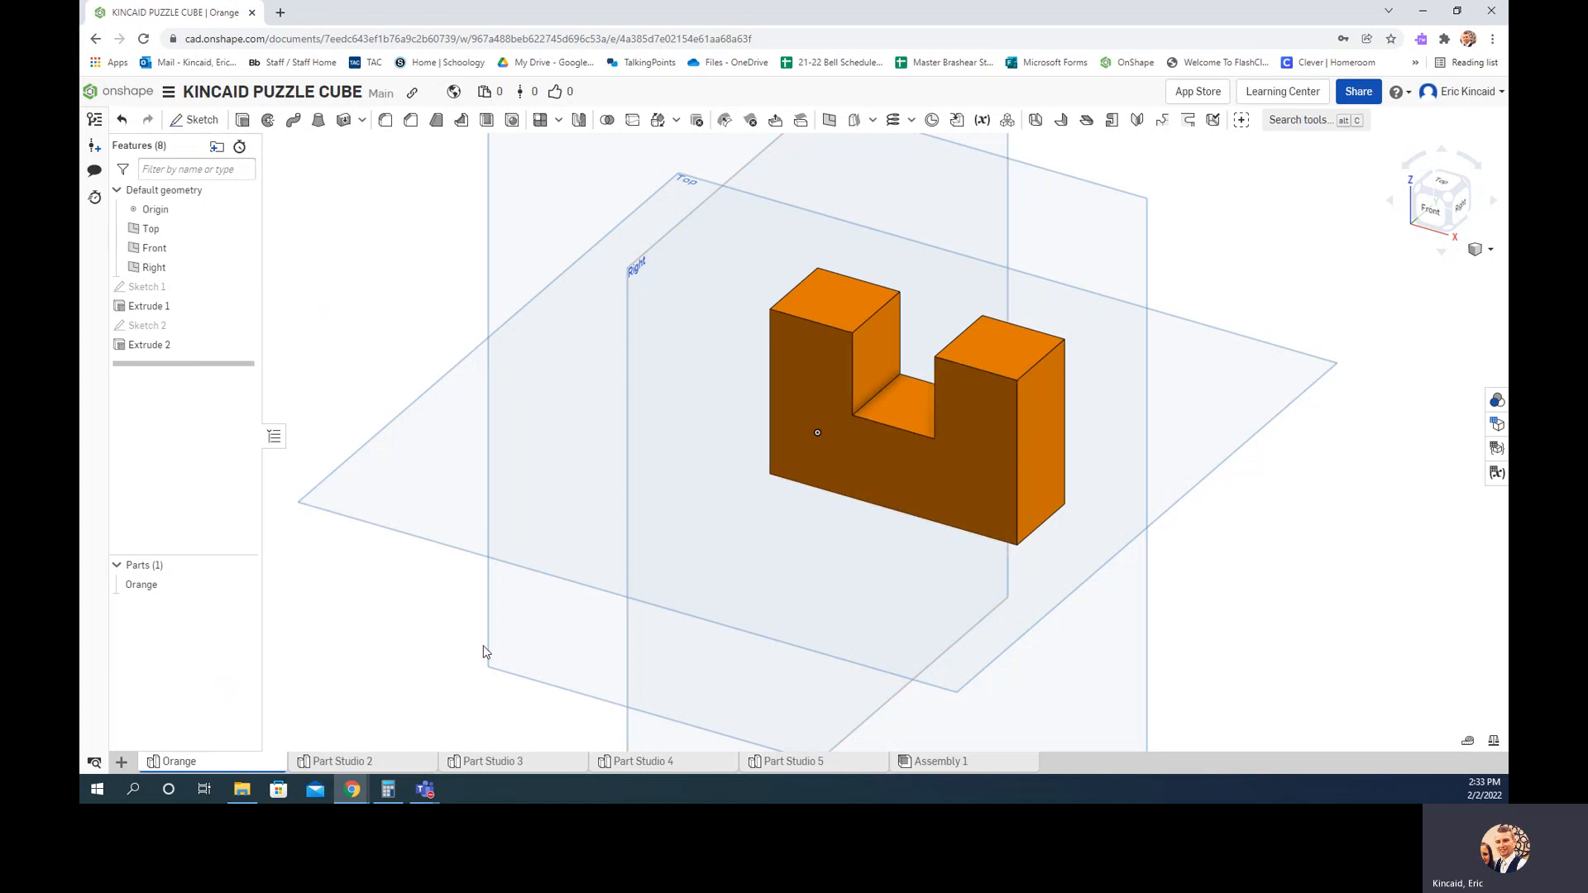
Start a sketch on the Front plane in Part Studio 2.
left_click(344, 762)
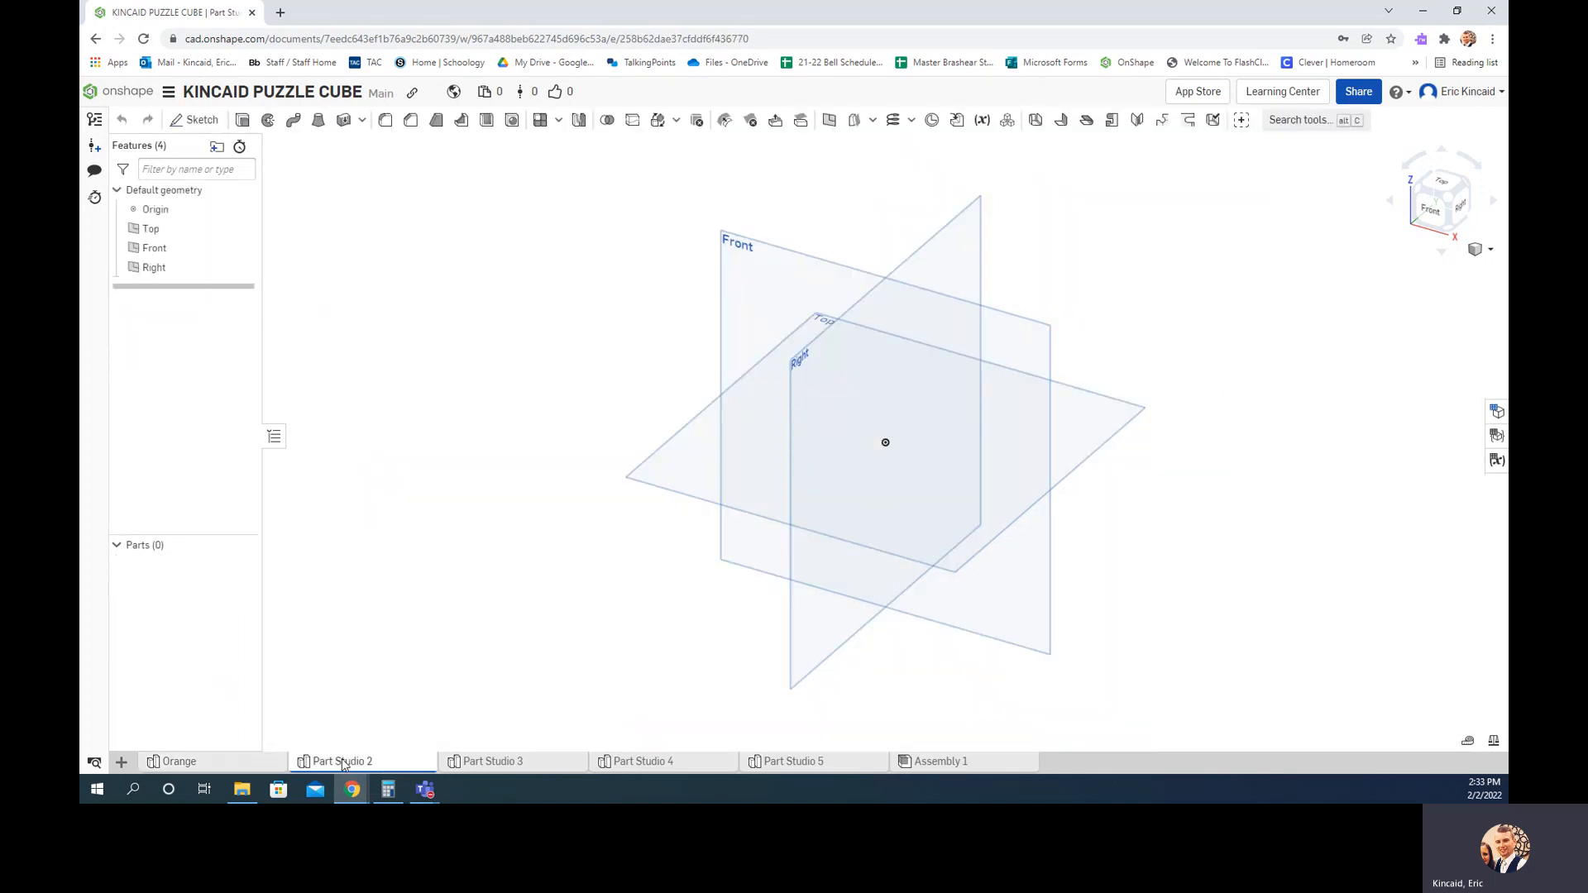
left_click(222, 762)
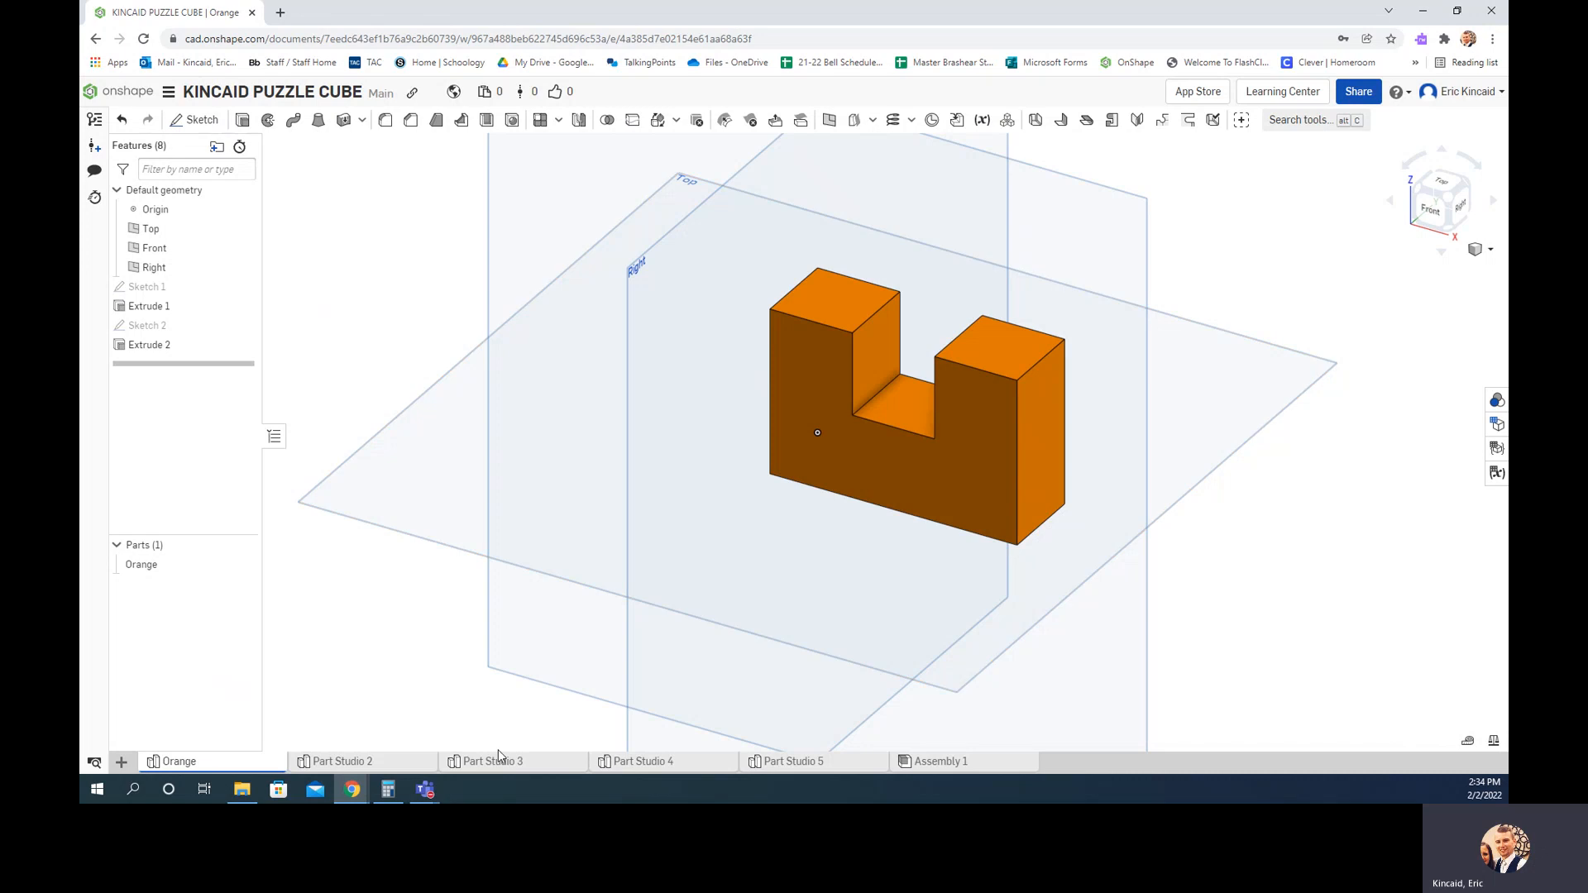
left_click(370, 765)
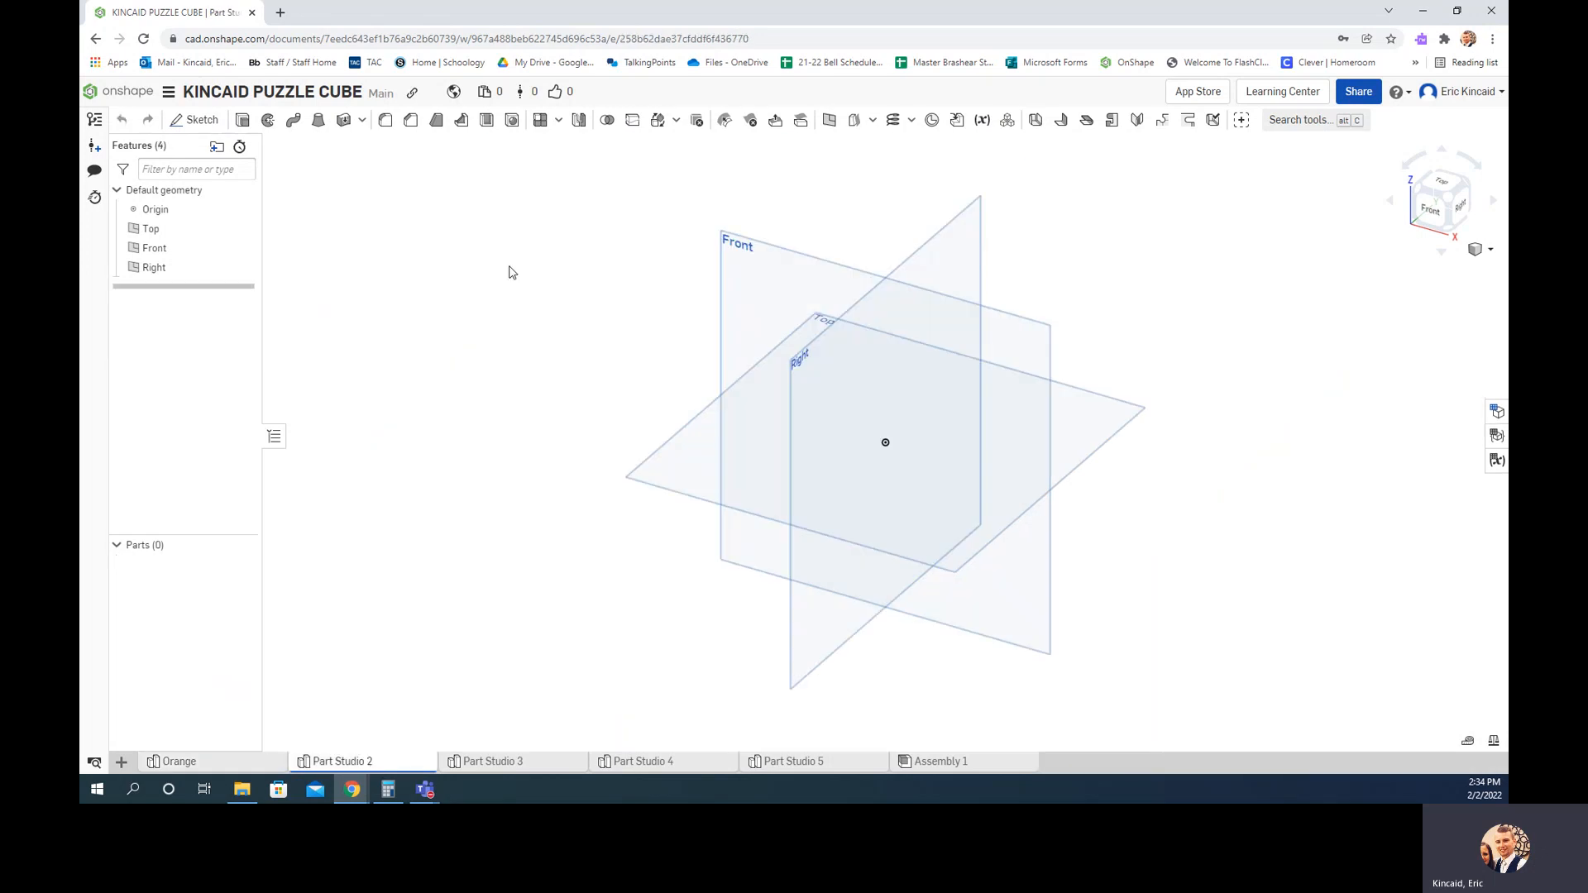
left_click(201, 121)
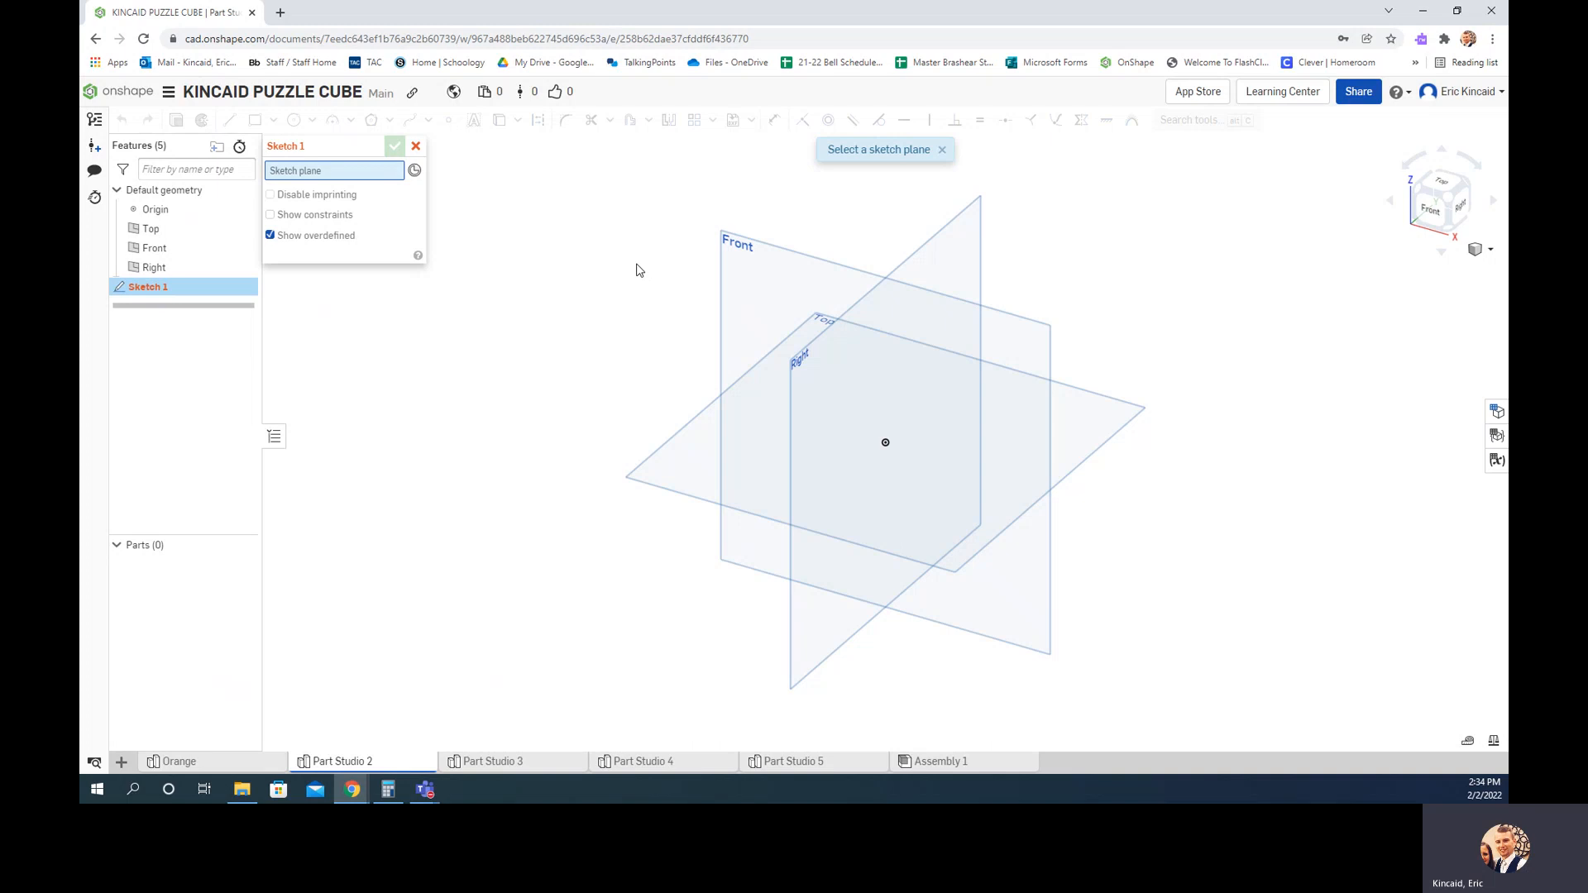
left_click(230, 769)
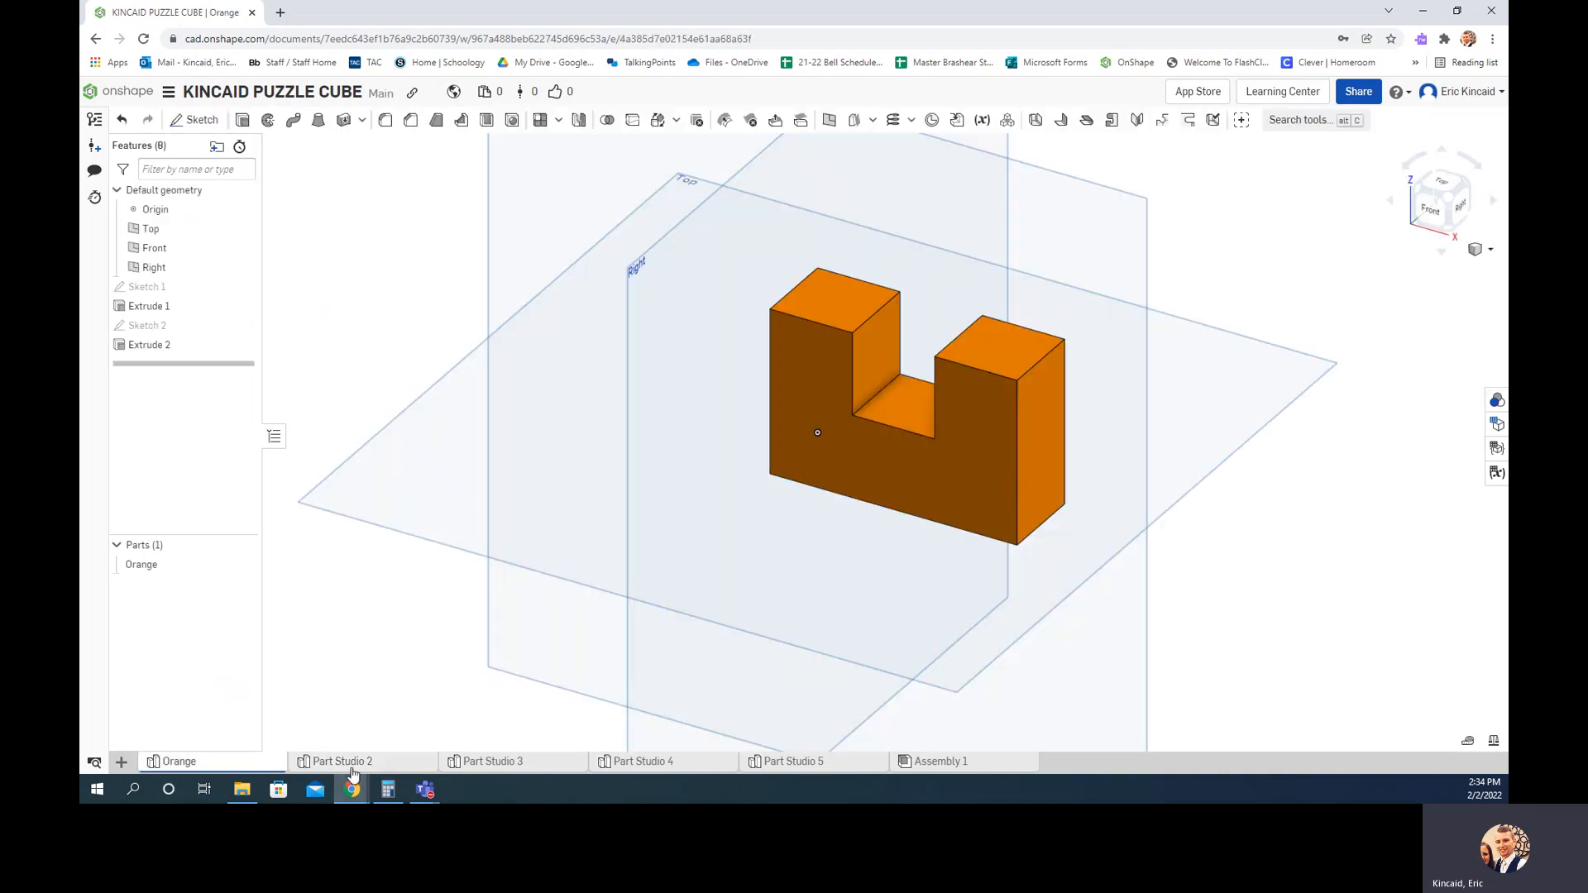
left_click(352, 766)
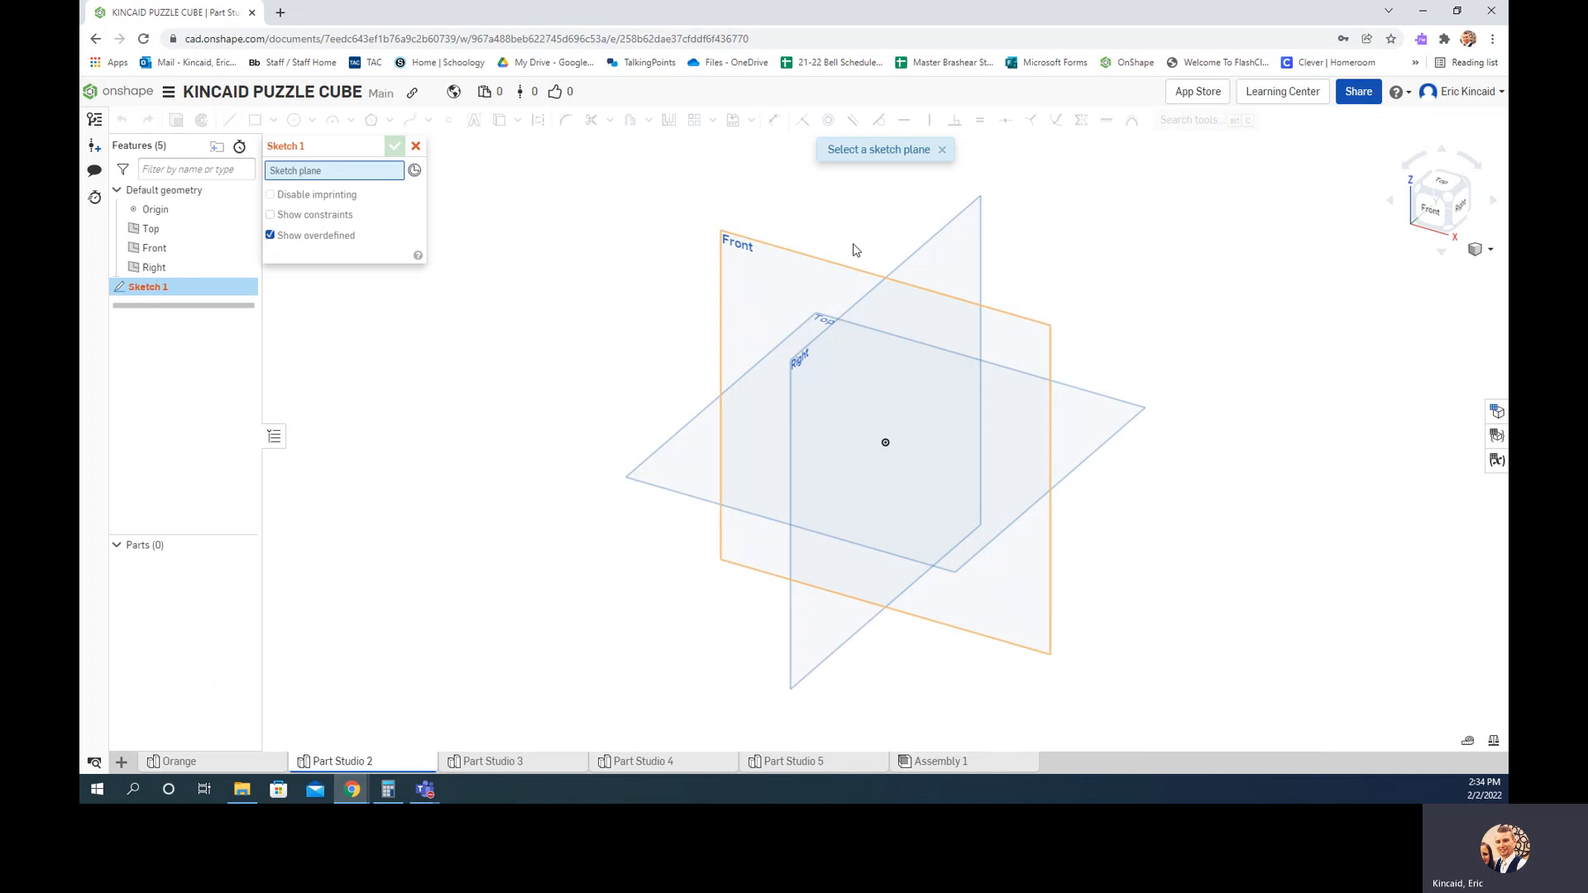
left_click(778, 281)
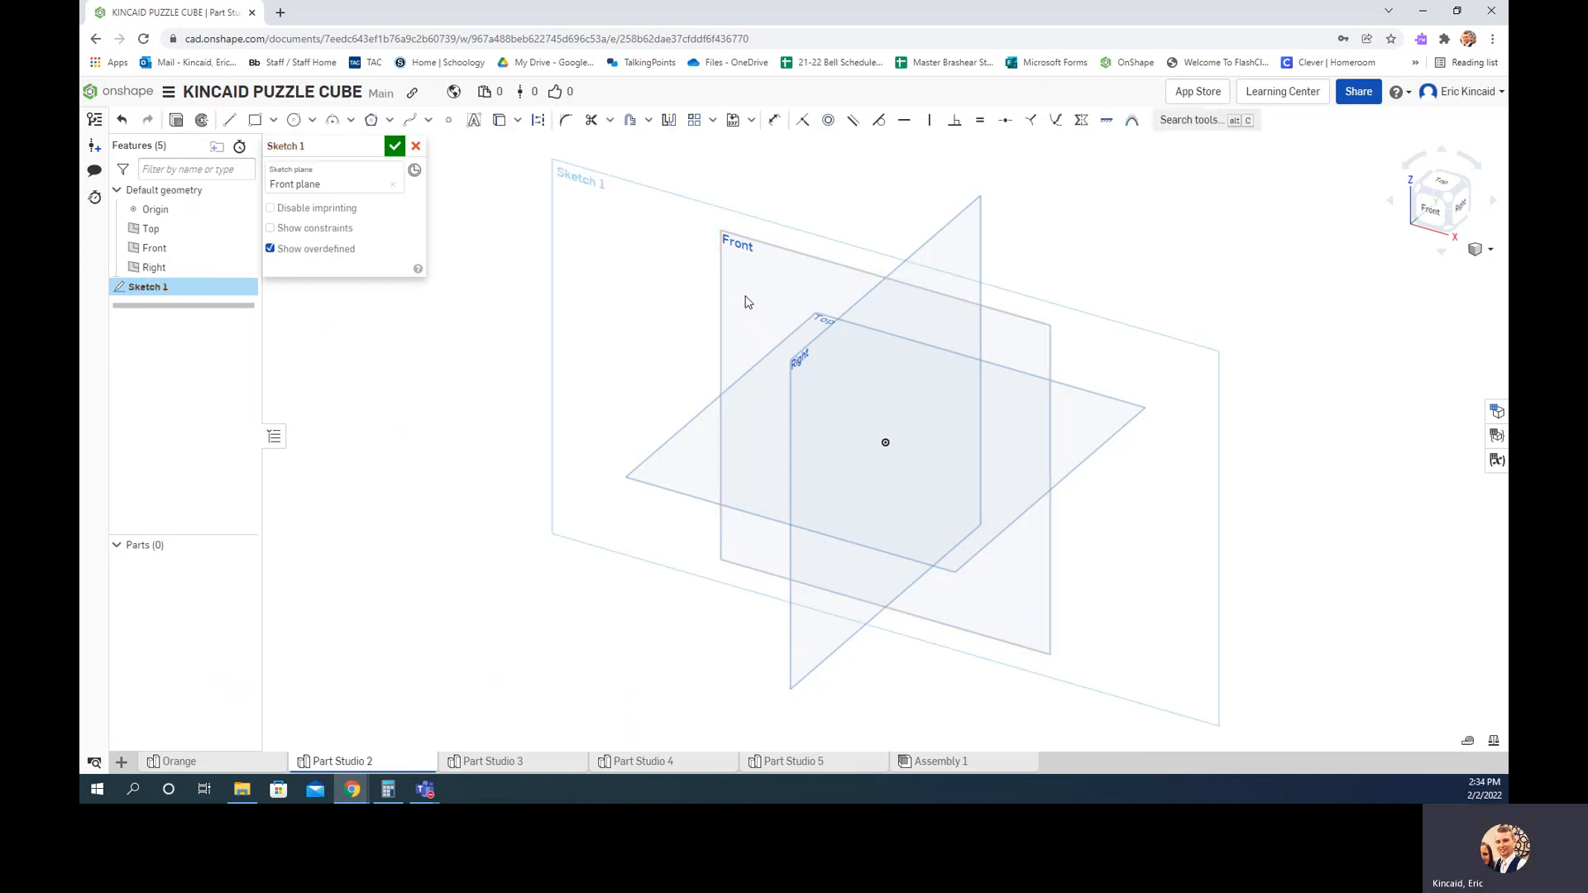
left_click(1427, 212)
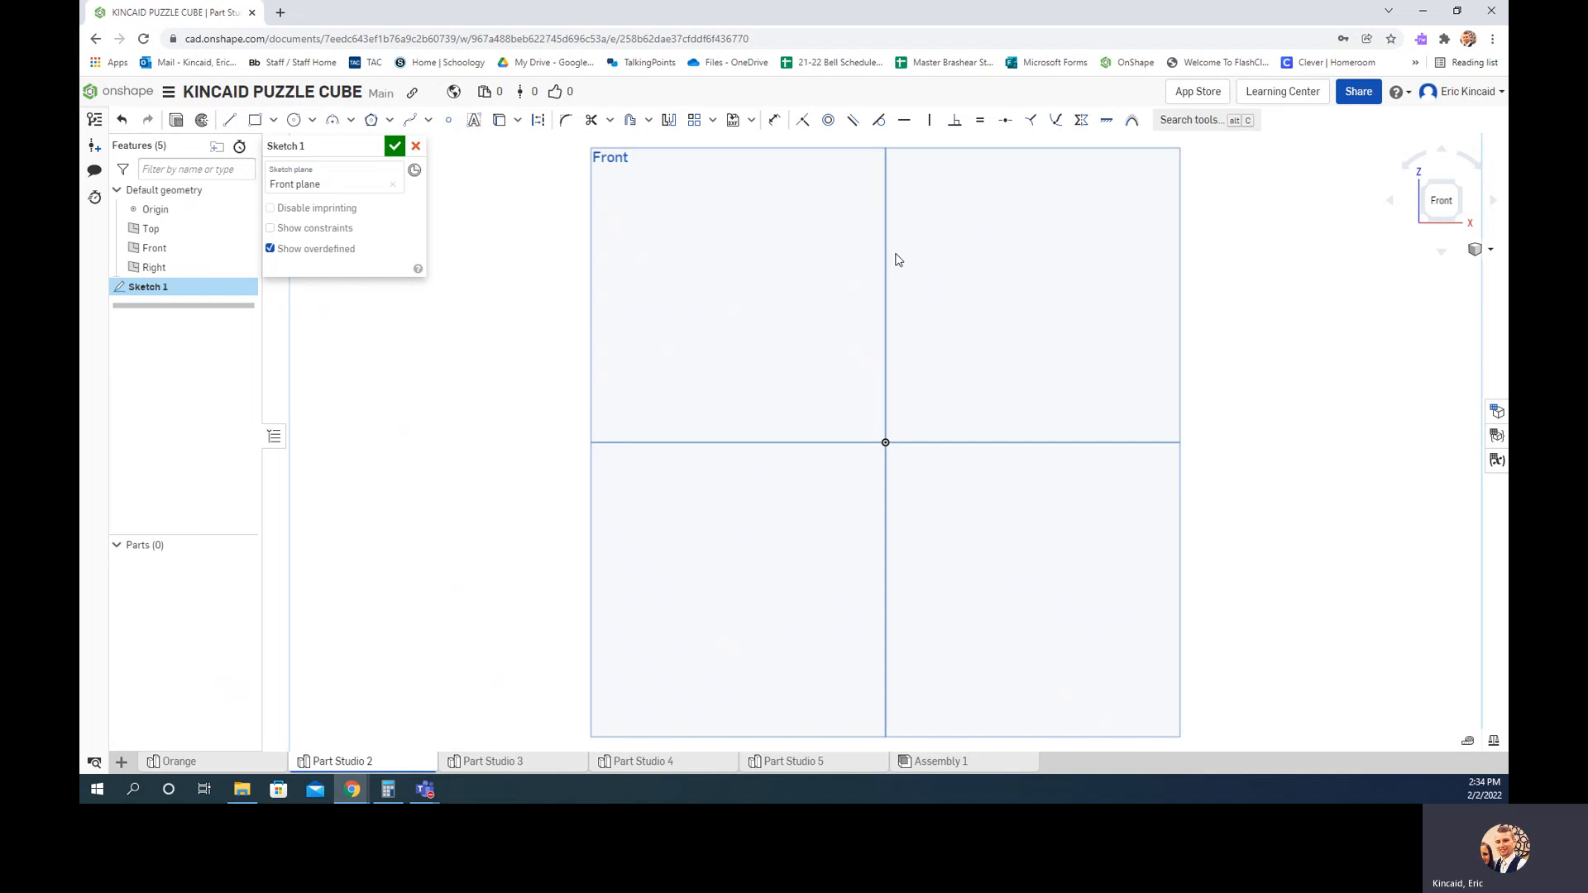
Sketch a corner rectangle from the origin, 2.25 in wide and 1.5 in high, and finish the sketch.
left_click(258, 123)
left_click(885, 442)
left_click(1072, 327)
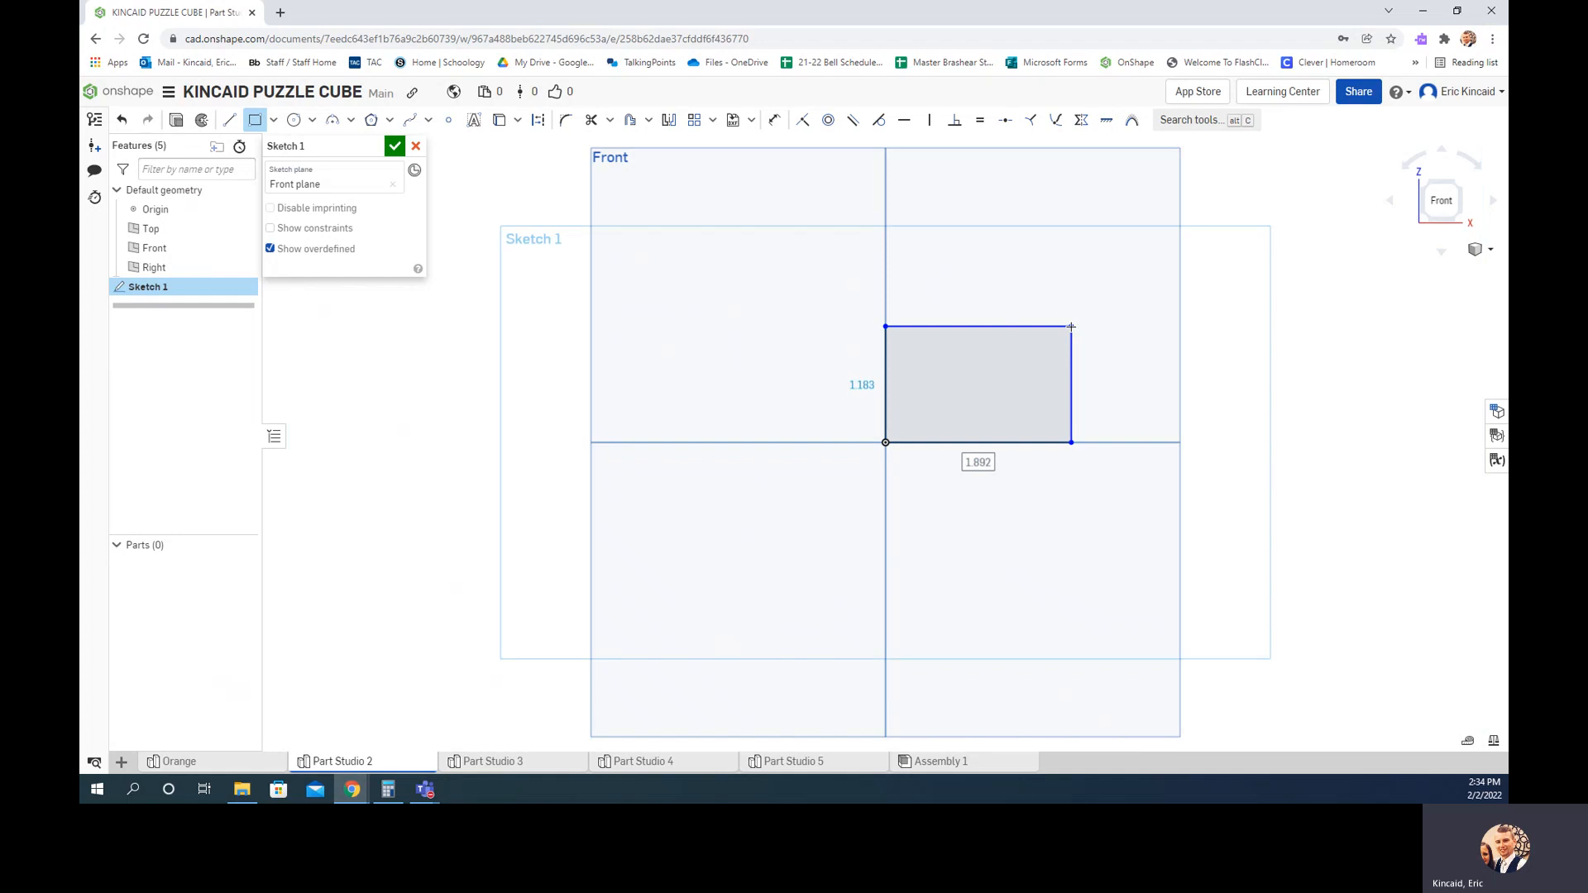
type("2.25")
key("Return")
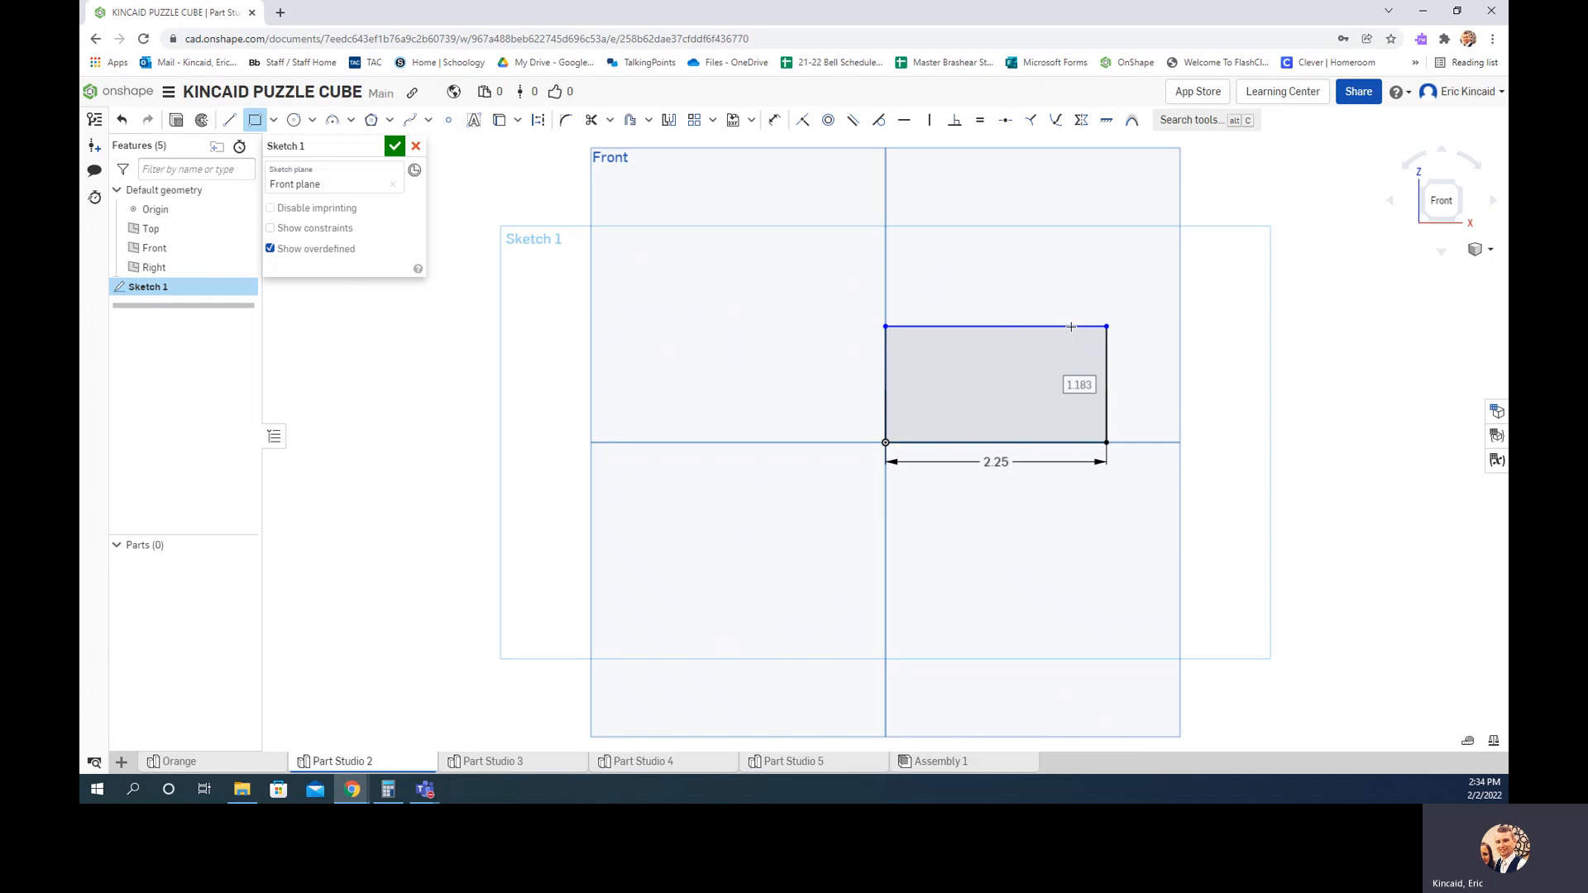
type("1.5")
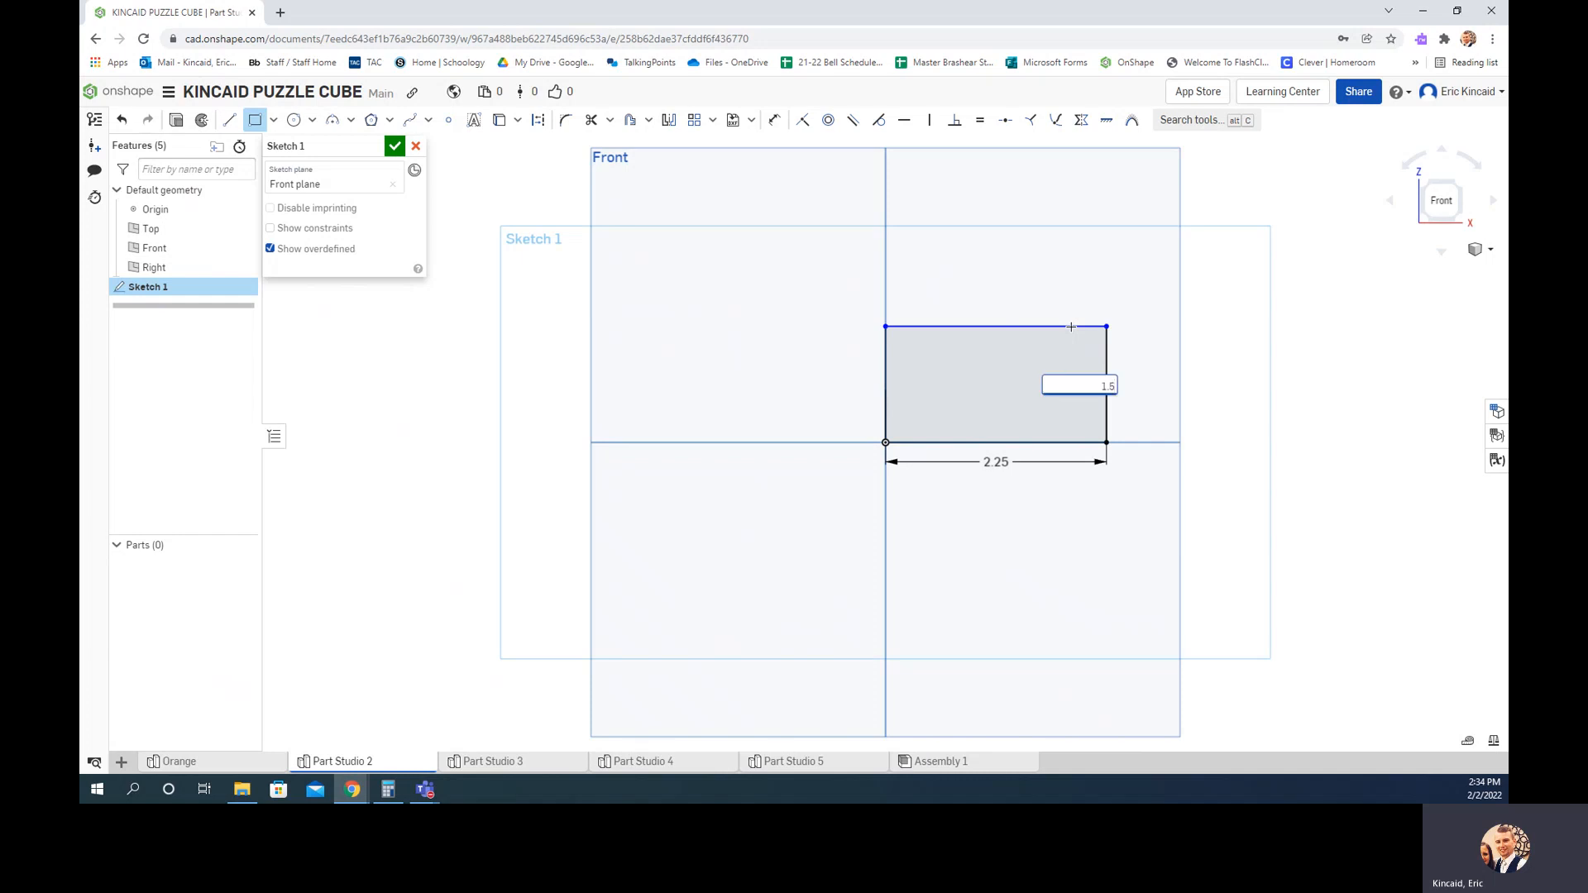
key("Return")
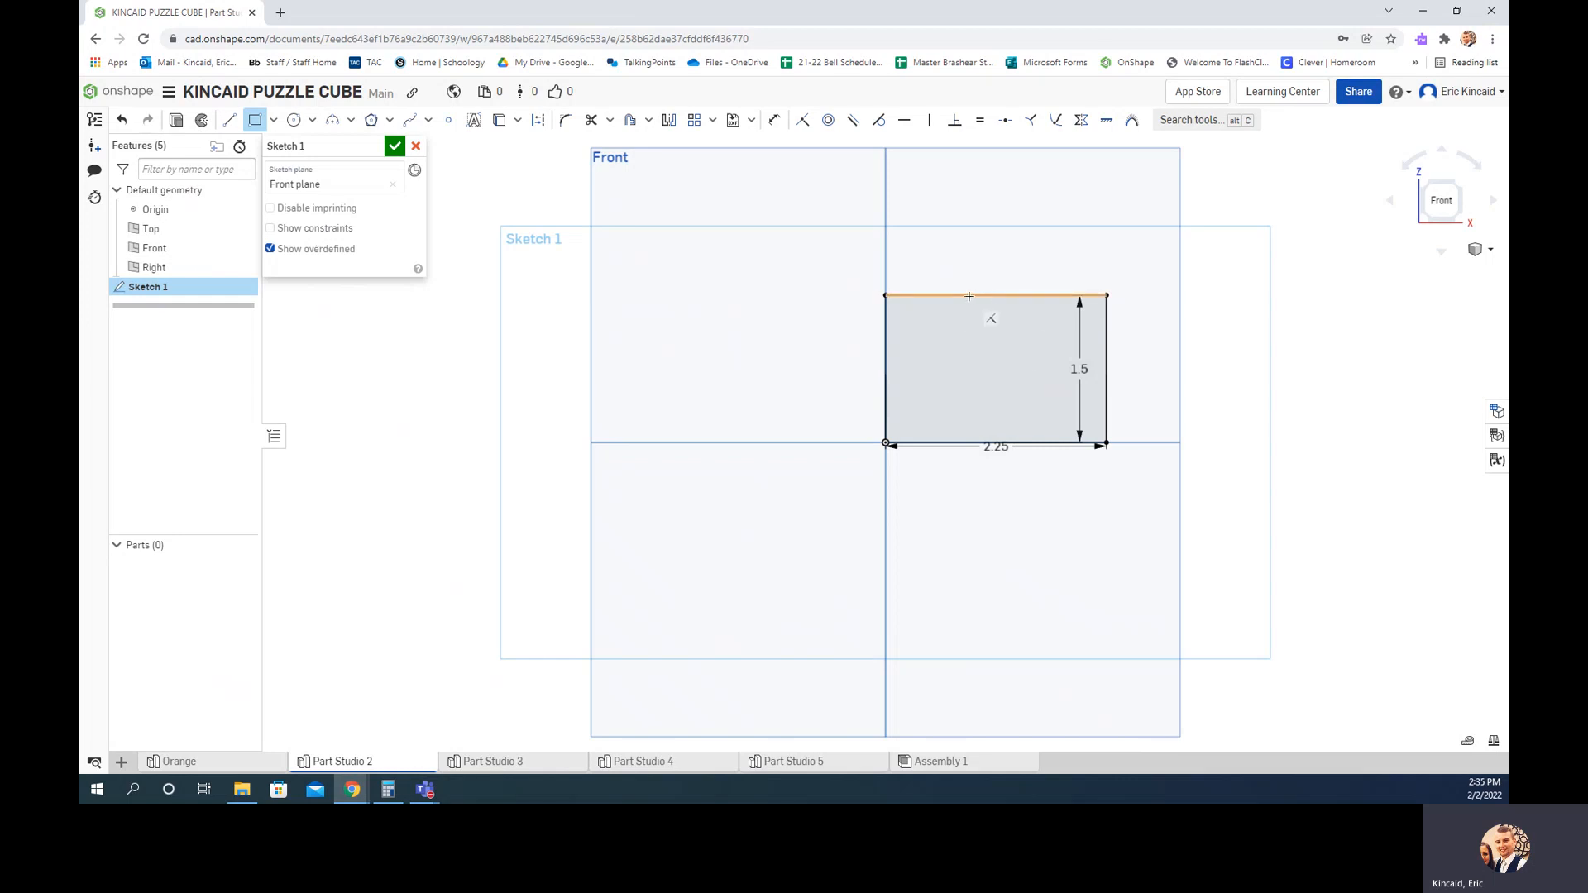
left_click(394, 148)
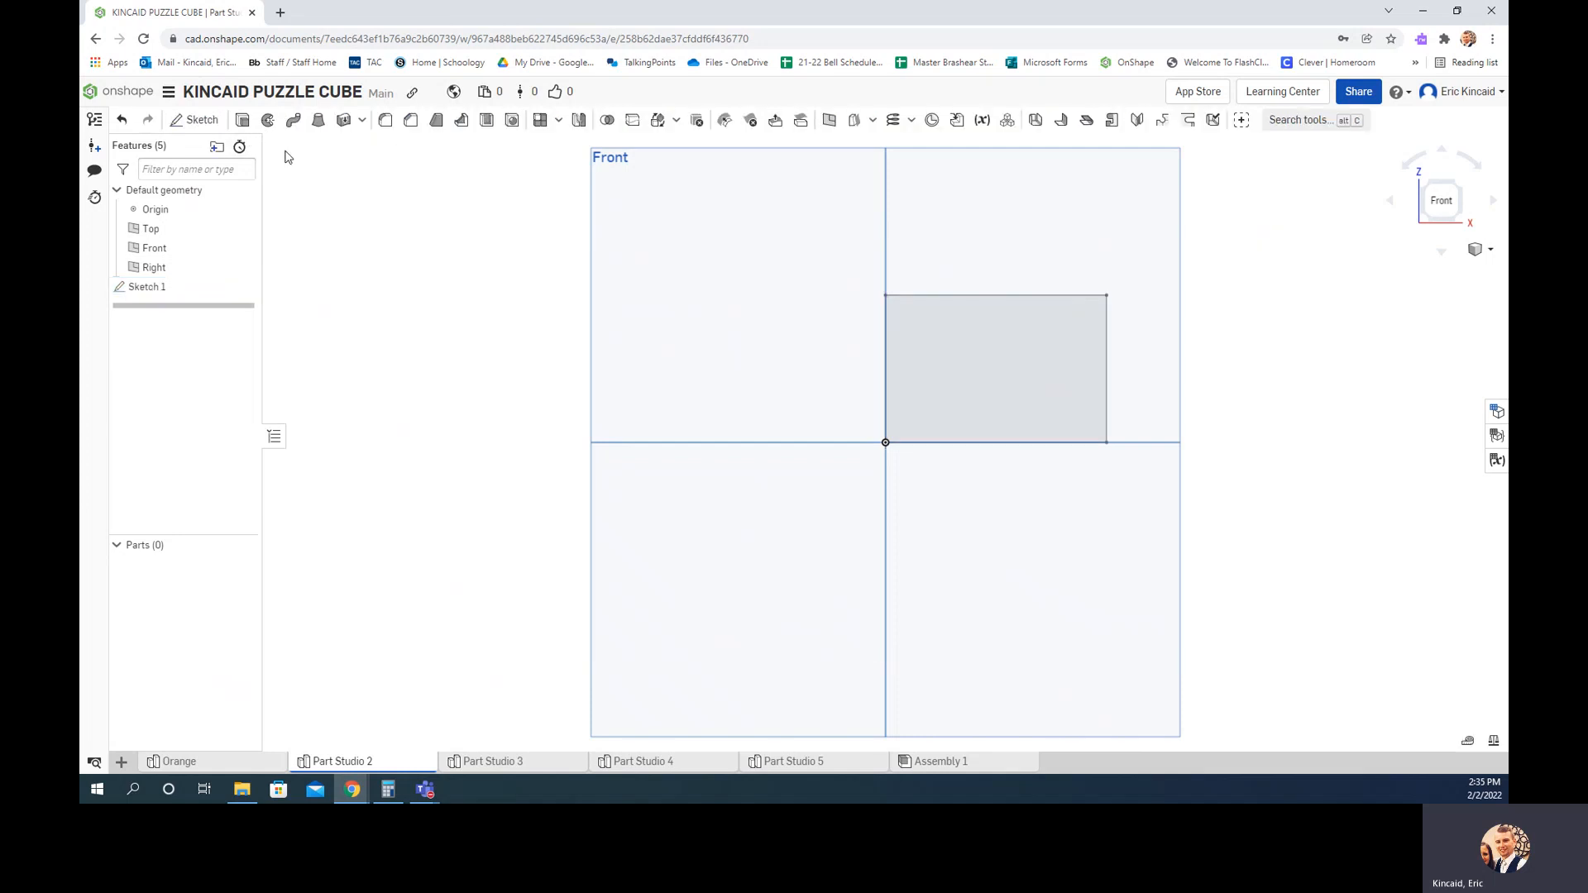
Extrude the rectangle as a new solid to a blind depth of 0.75 in.
left_click(343, 121)
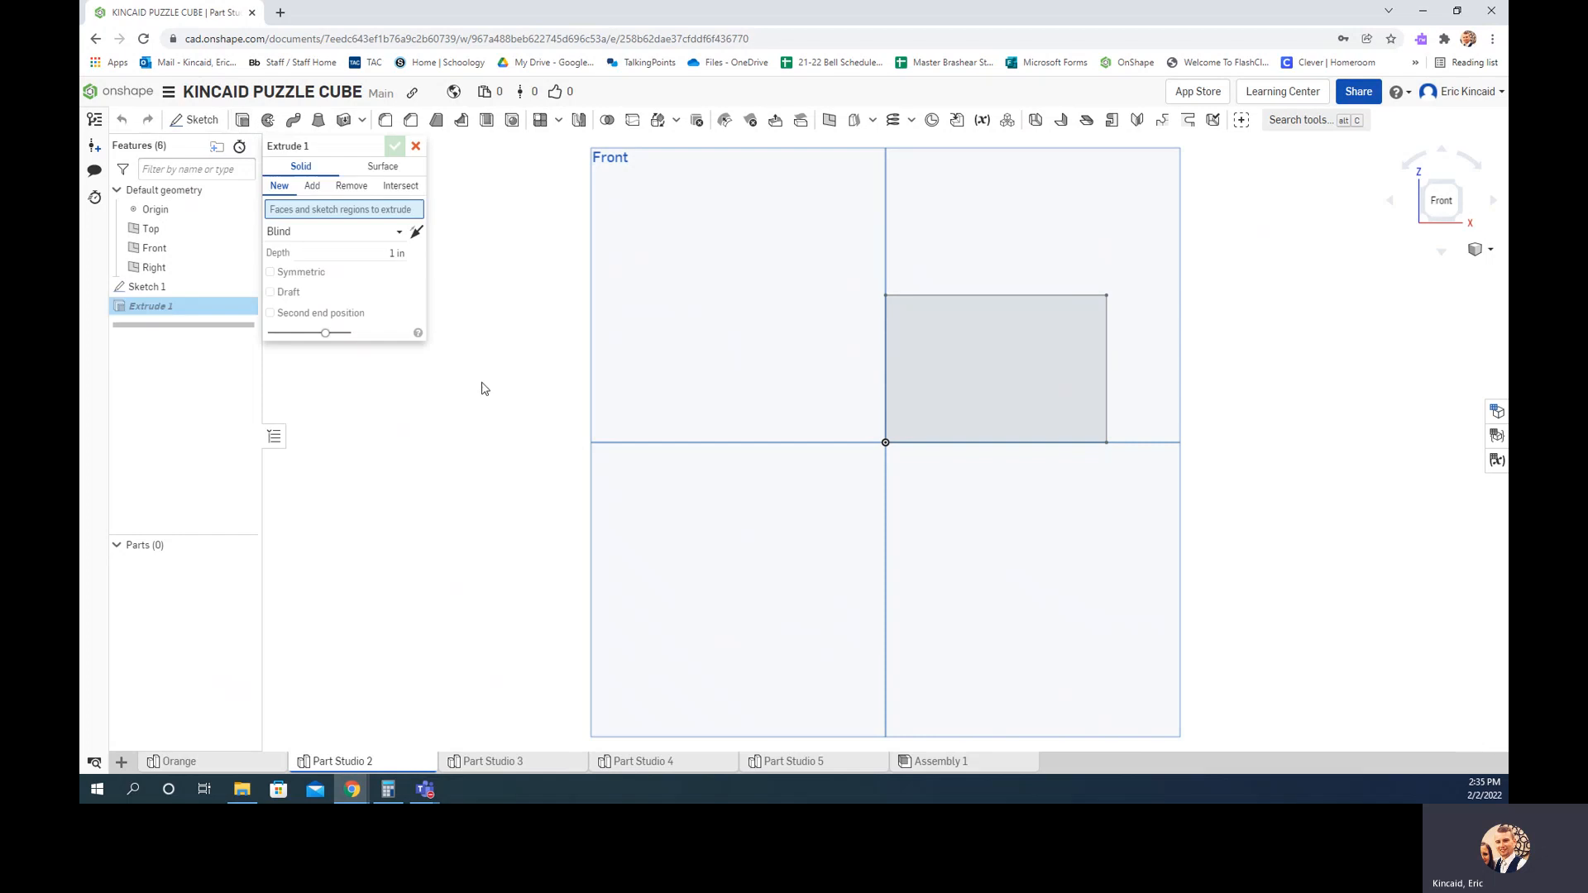
left_click(974, 375)
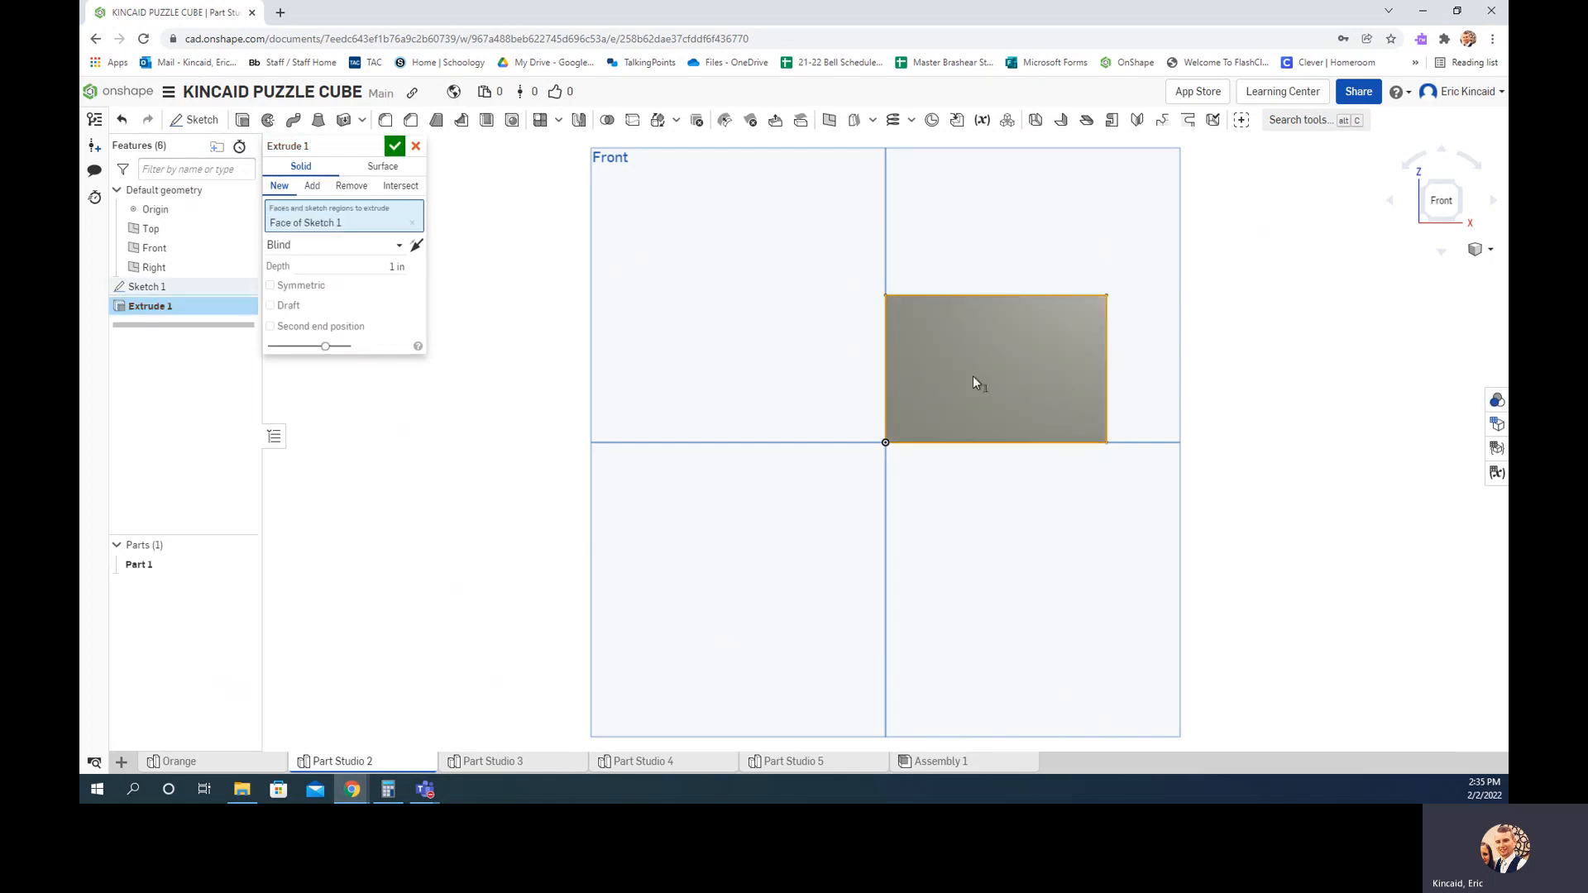
key("shift+7")
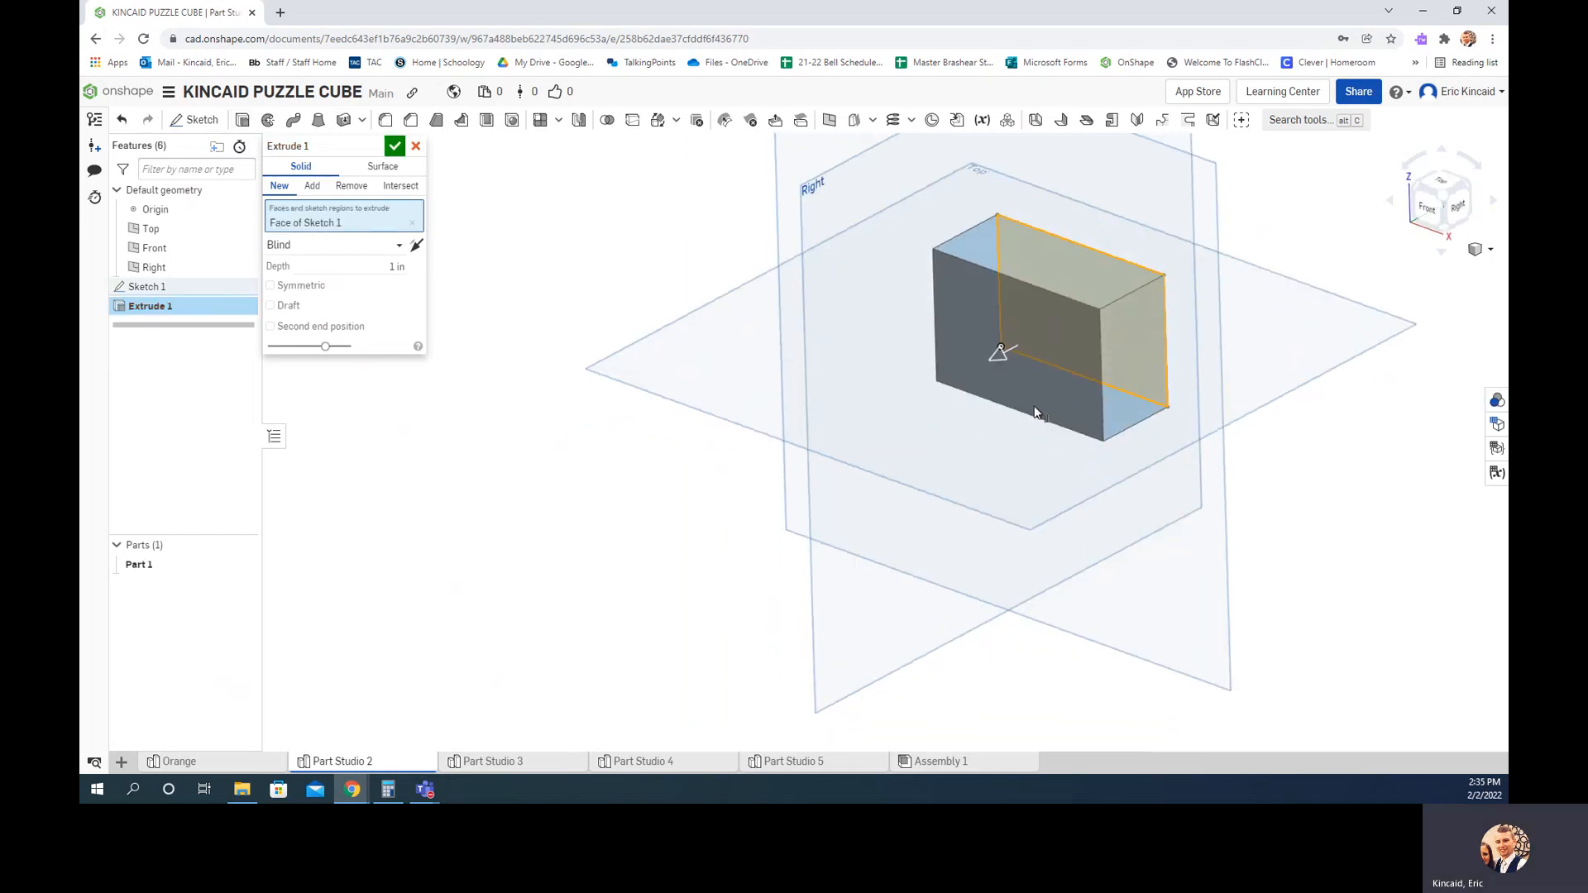
left_click(360, 263)
type(".75")
key("Return")
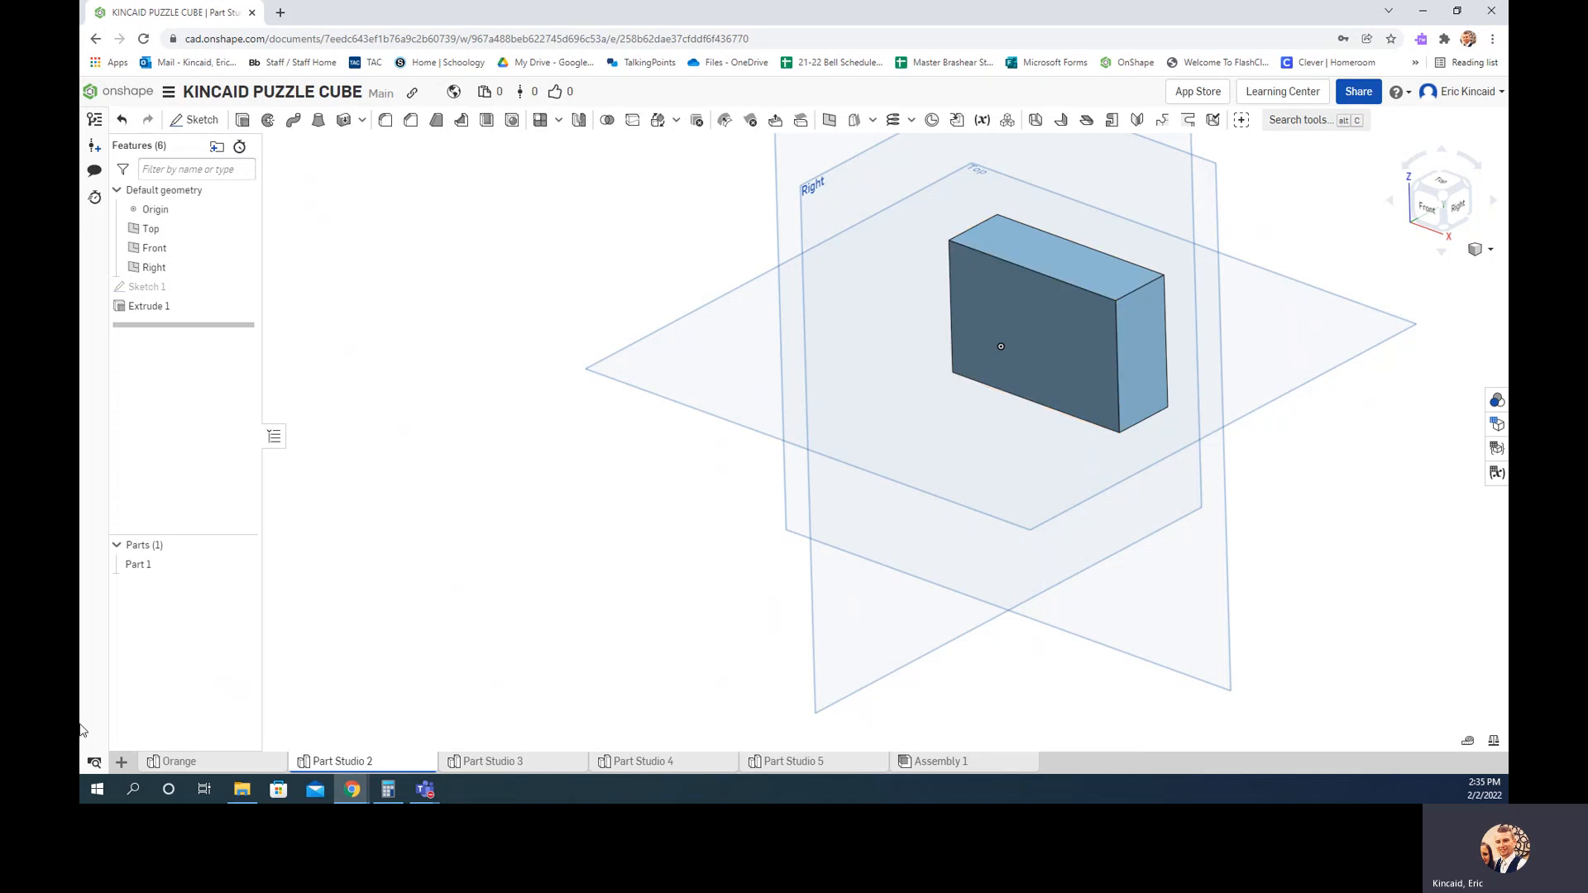
Start a sketch on the front face of the extruded block in Part Studio 2.
left_click(197, 762)
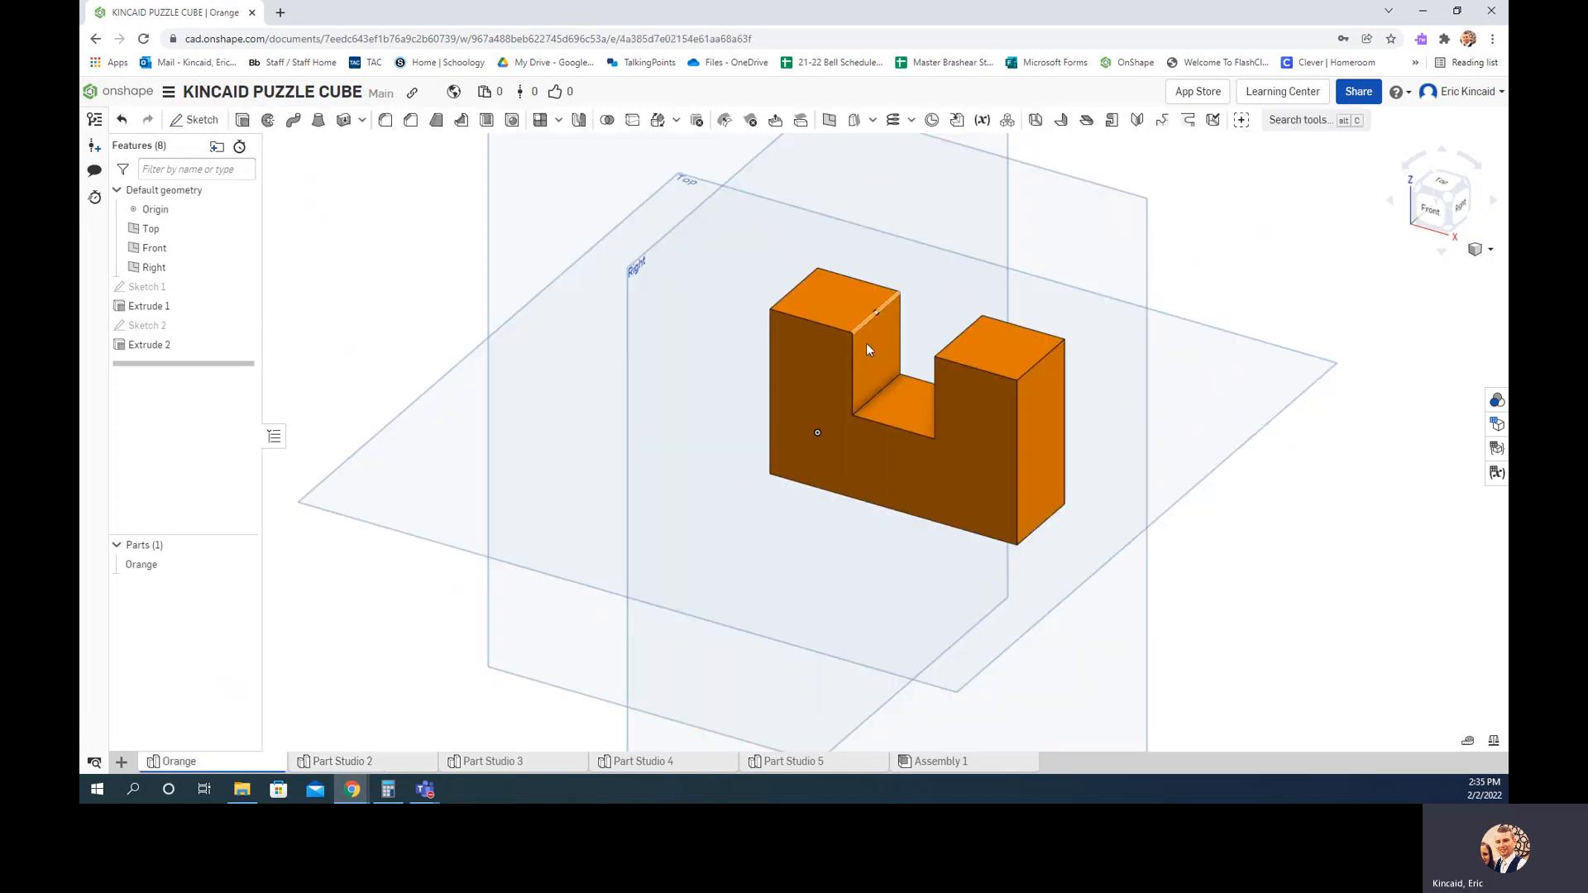
left_click(346, 763)
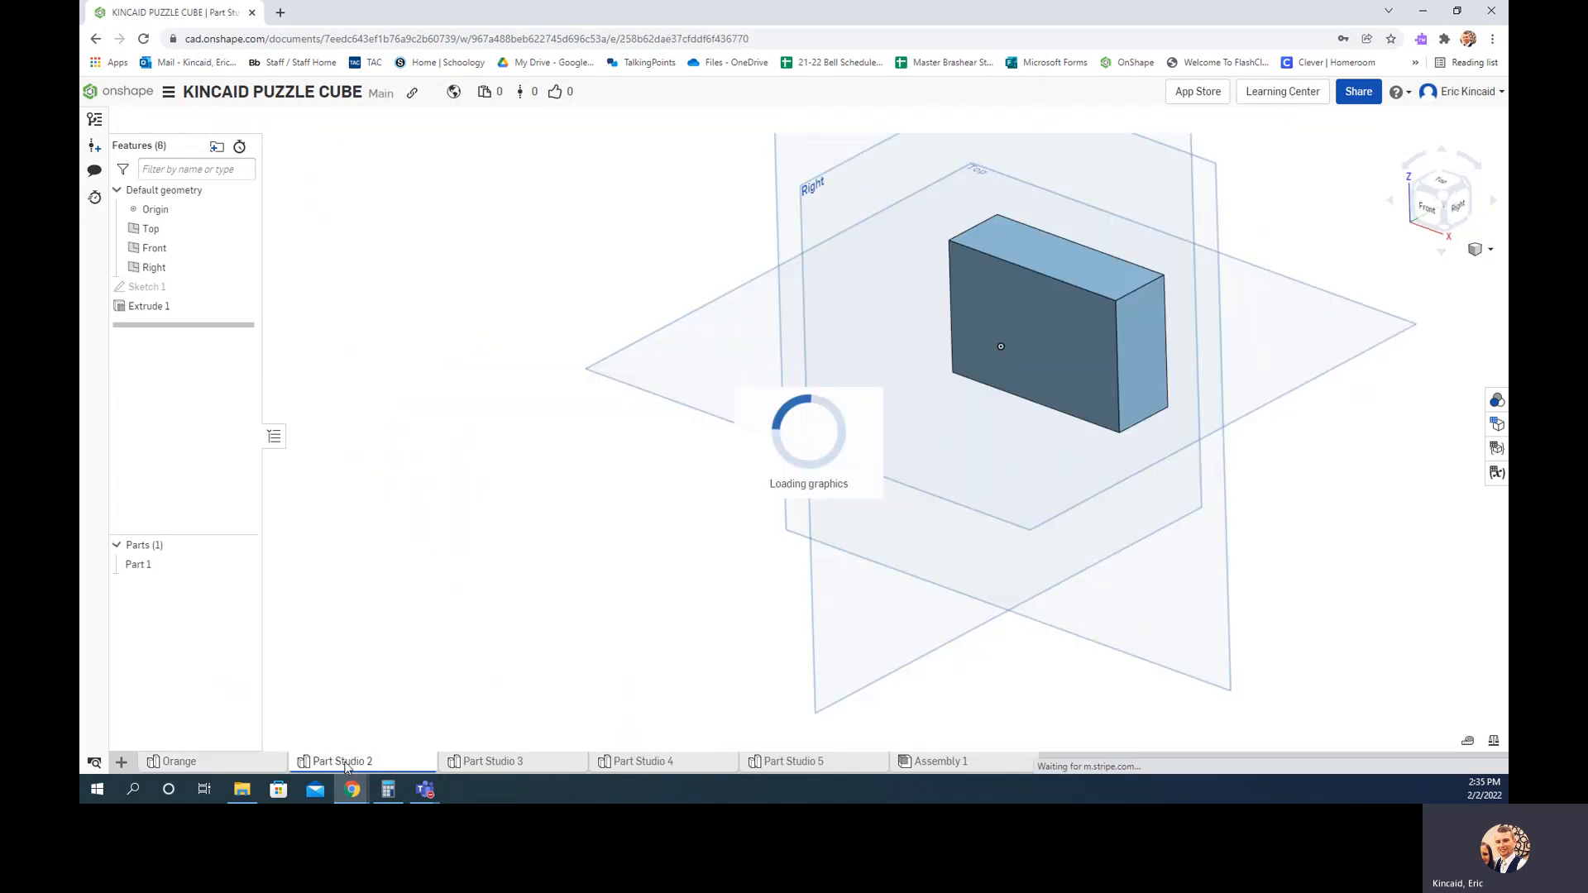
left_click(1438, 226)
scroll(1294, 297, "down", 3)
scroll(1170, 398, "up", 5)
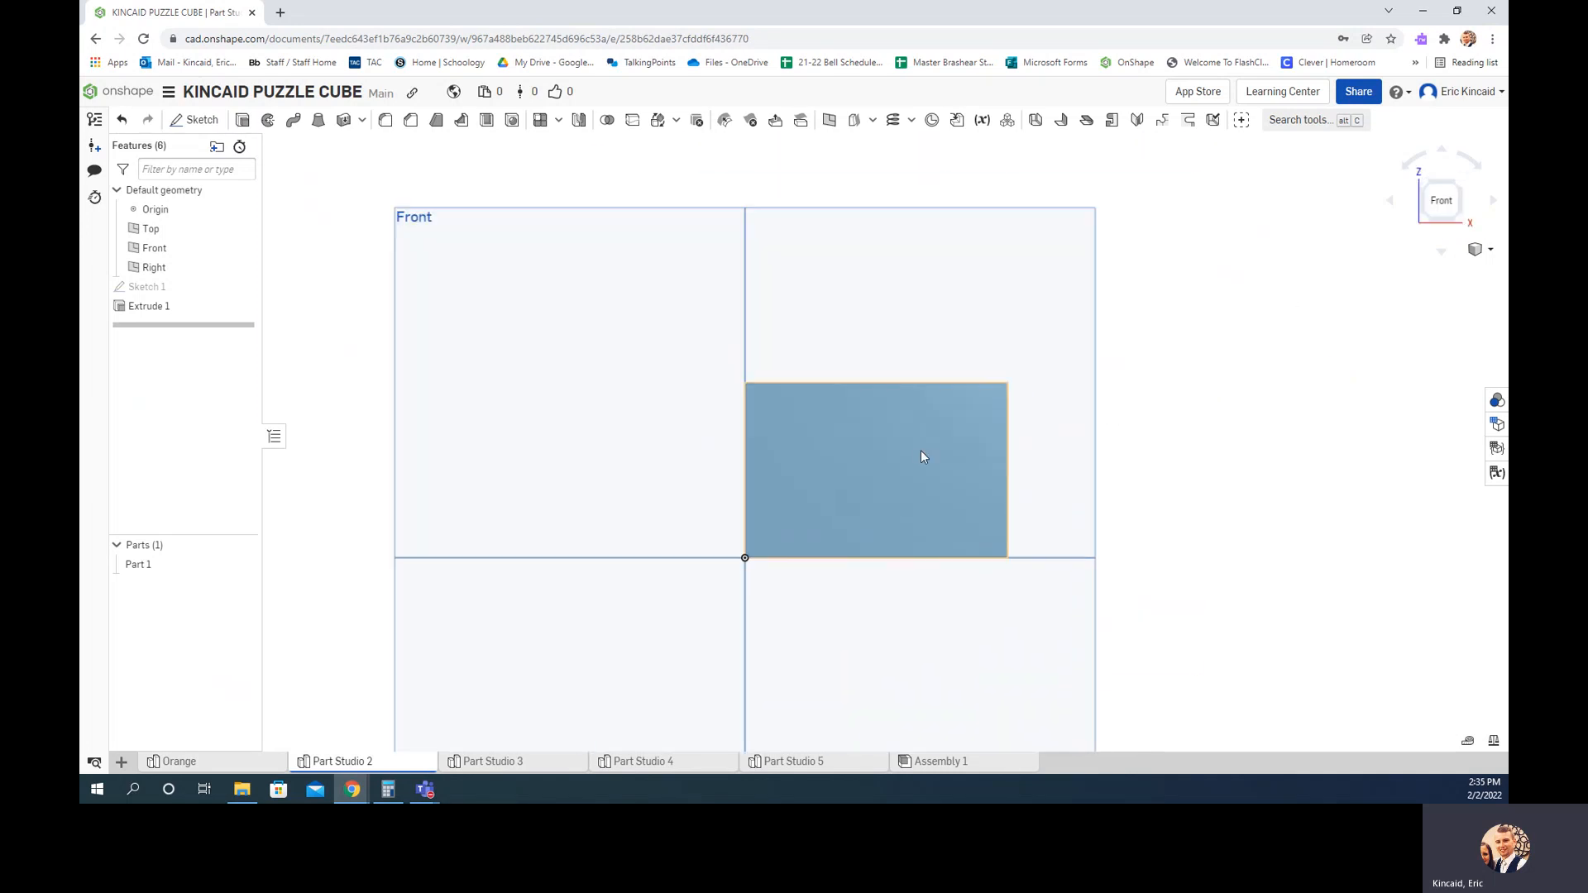
left_click(194, 120)
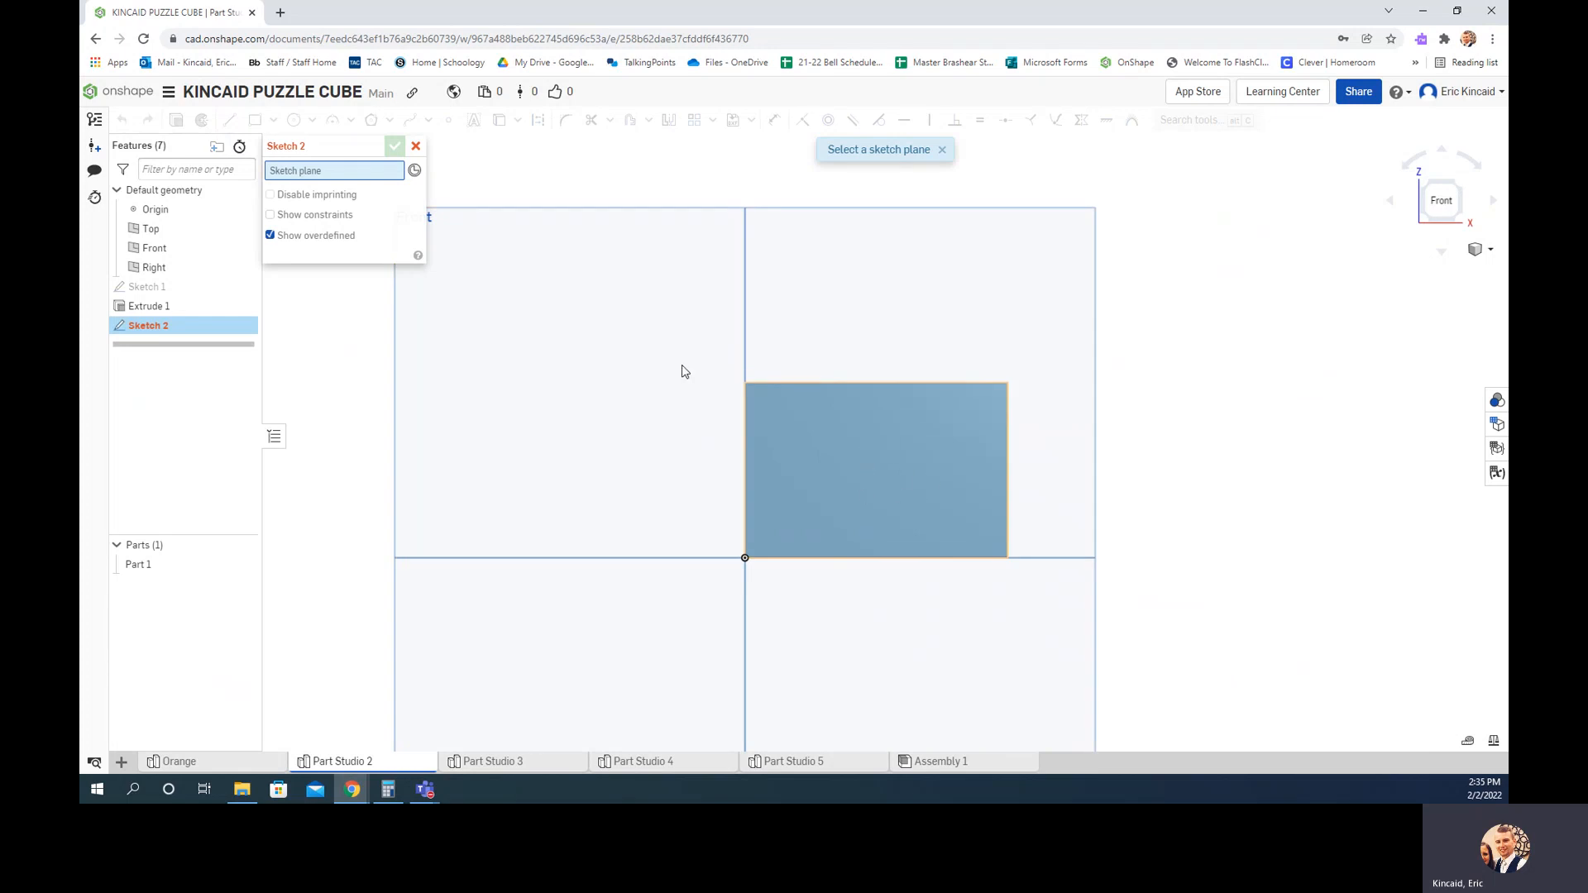
left_click(898, 468)
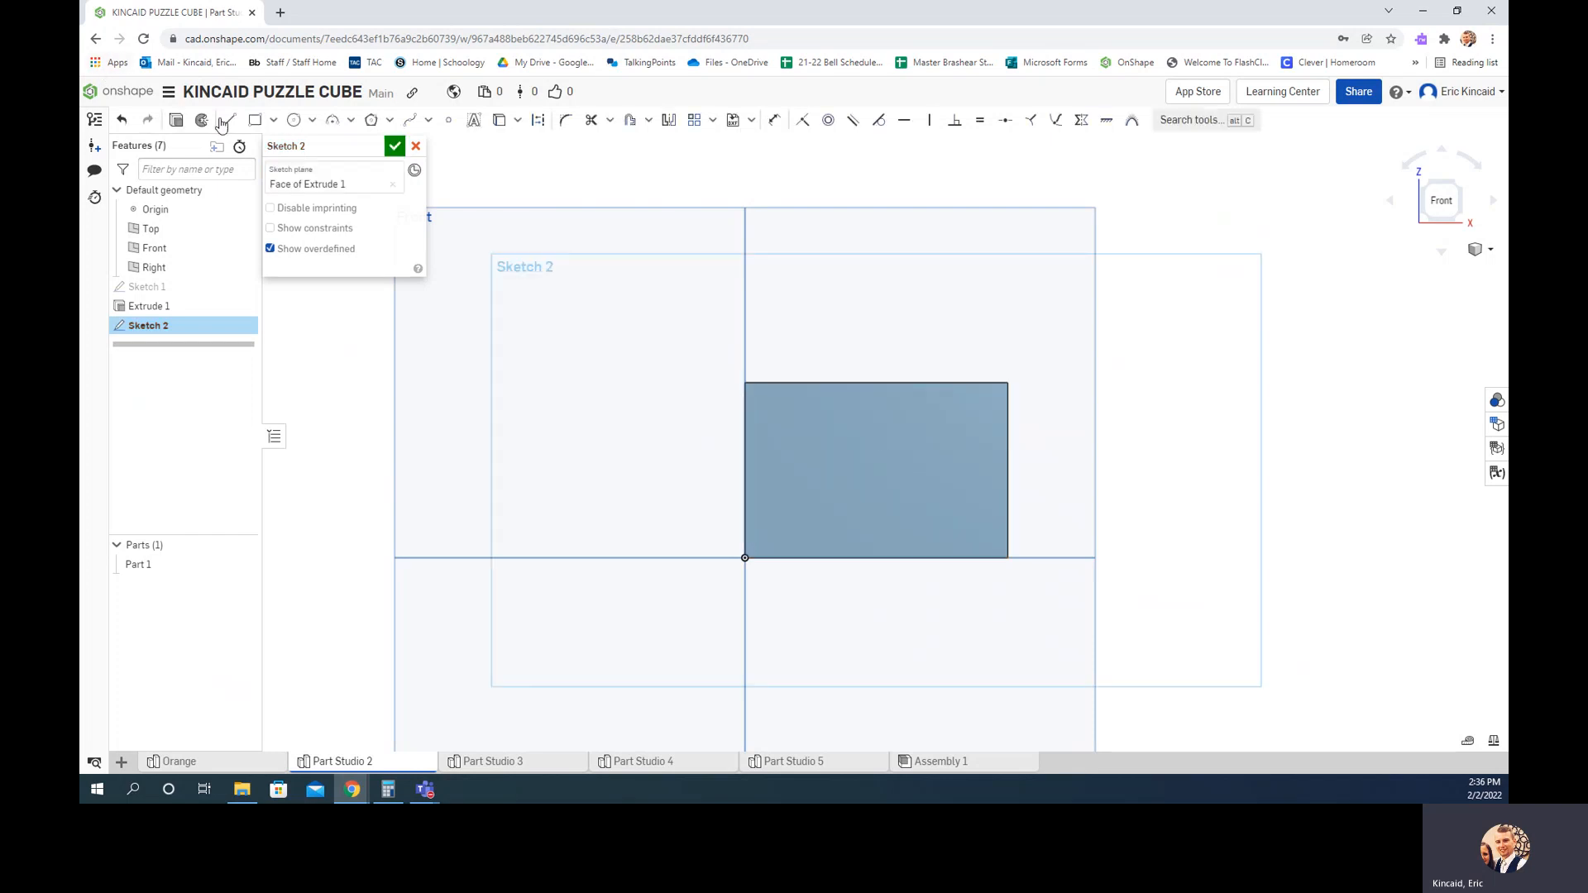
Sketch a 0.75 by 0.75 in square on the block's front face, starting on its top edge.
left_click(255, 123)
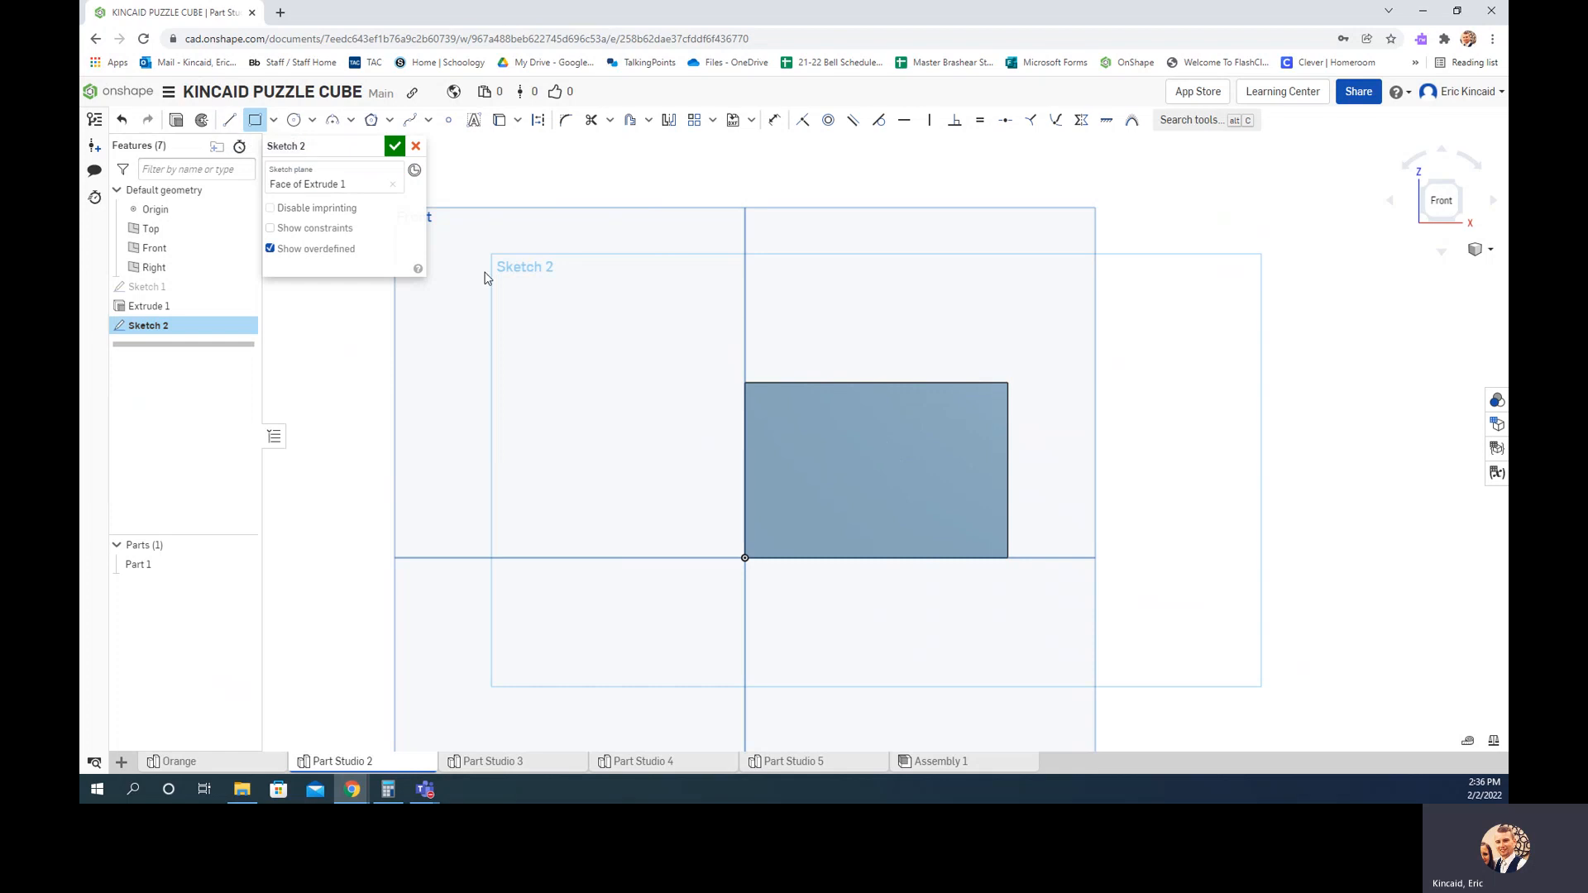
left_click(824, 382)
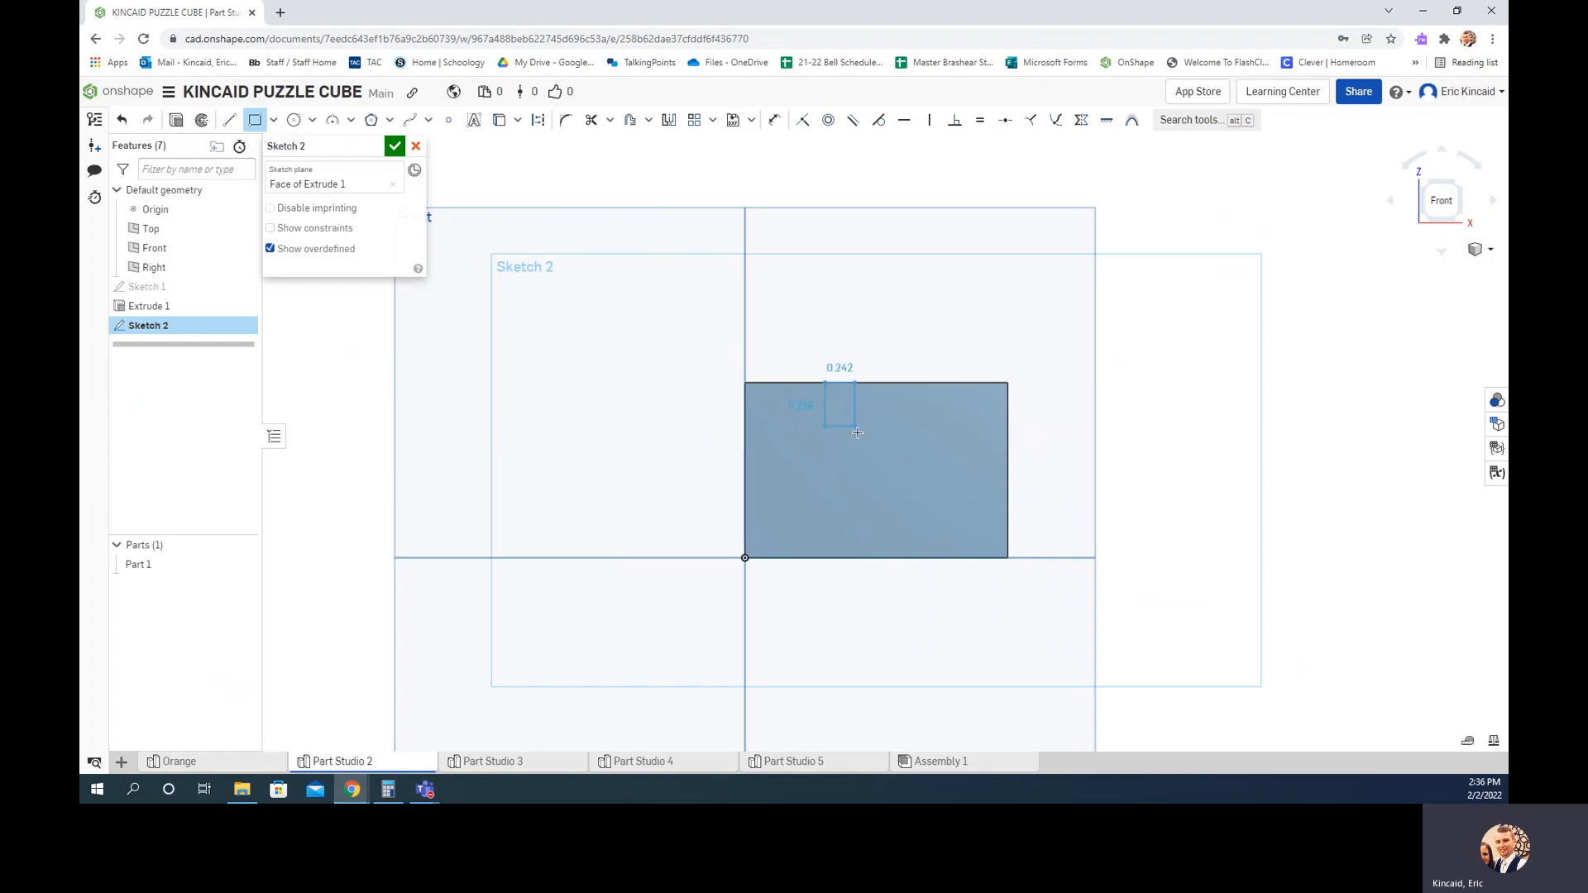
left_click(901, 468)
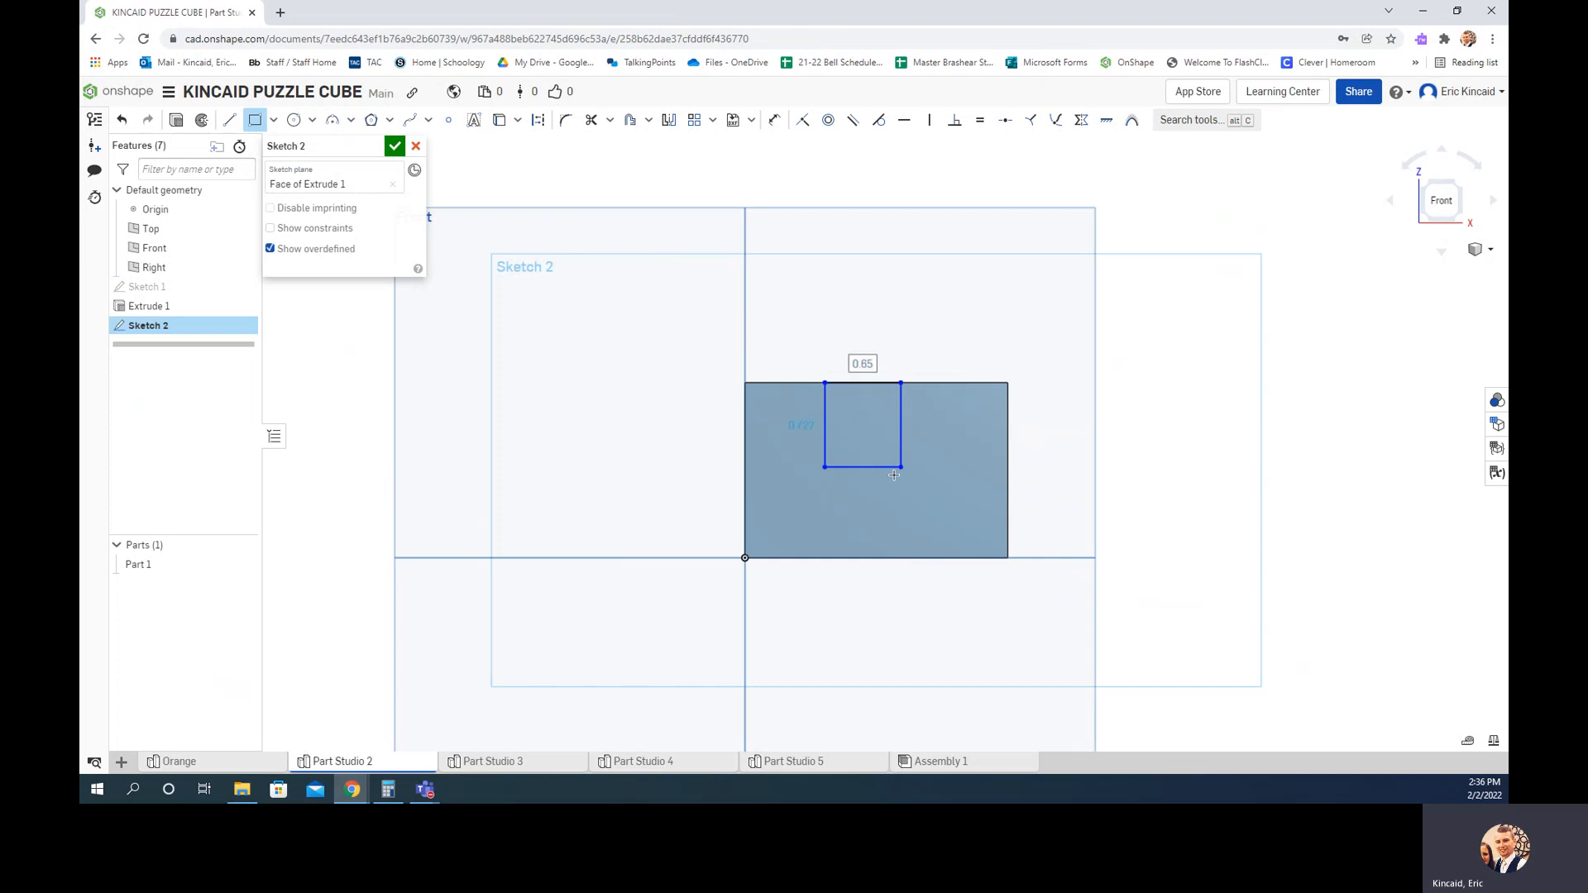
type(".")
key("Return")
type(".7")
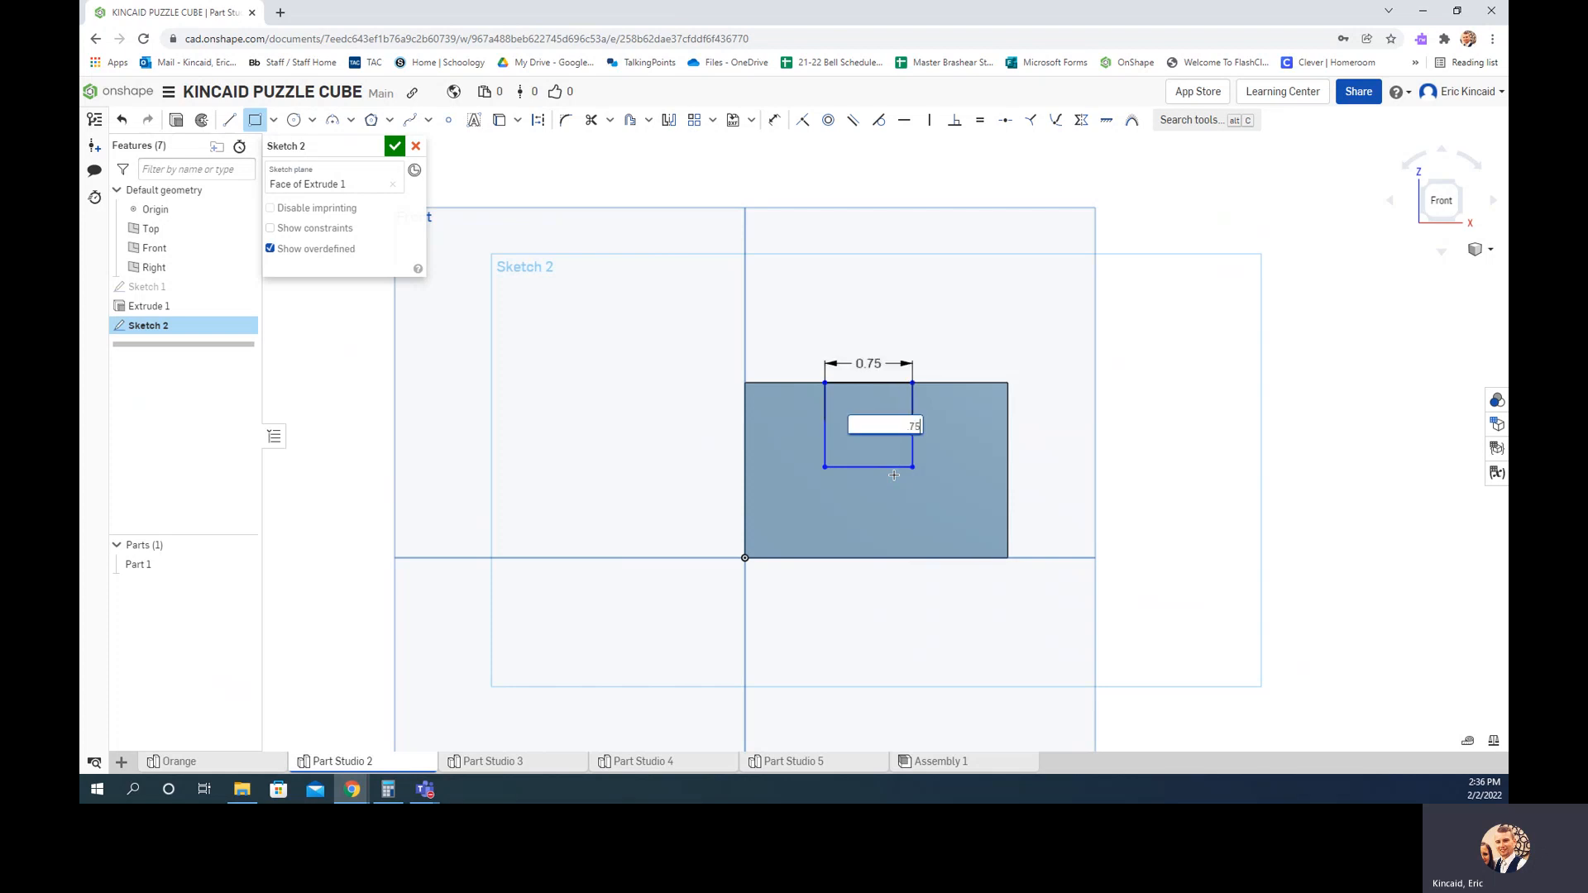
type("5")
key("Return")
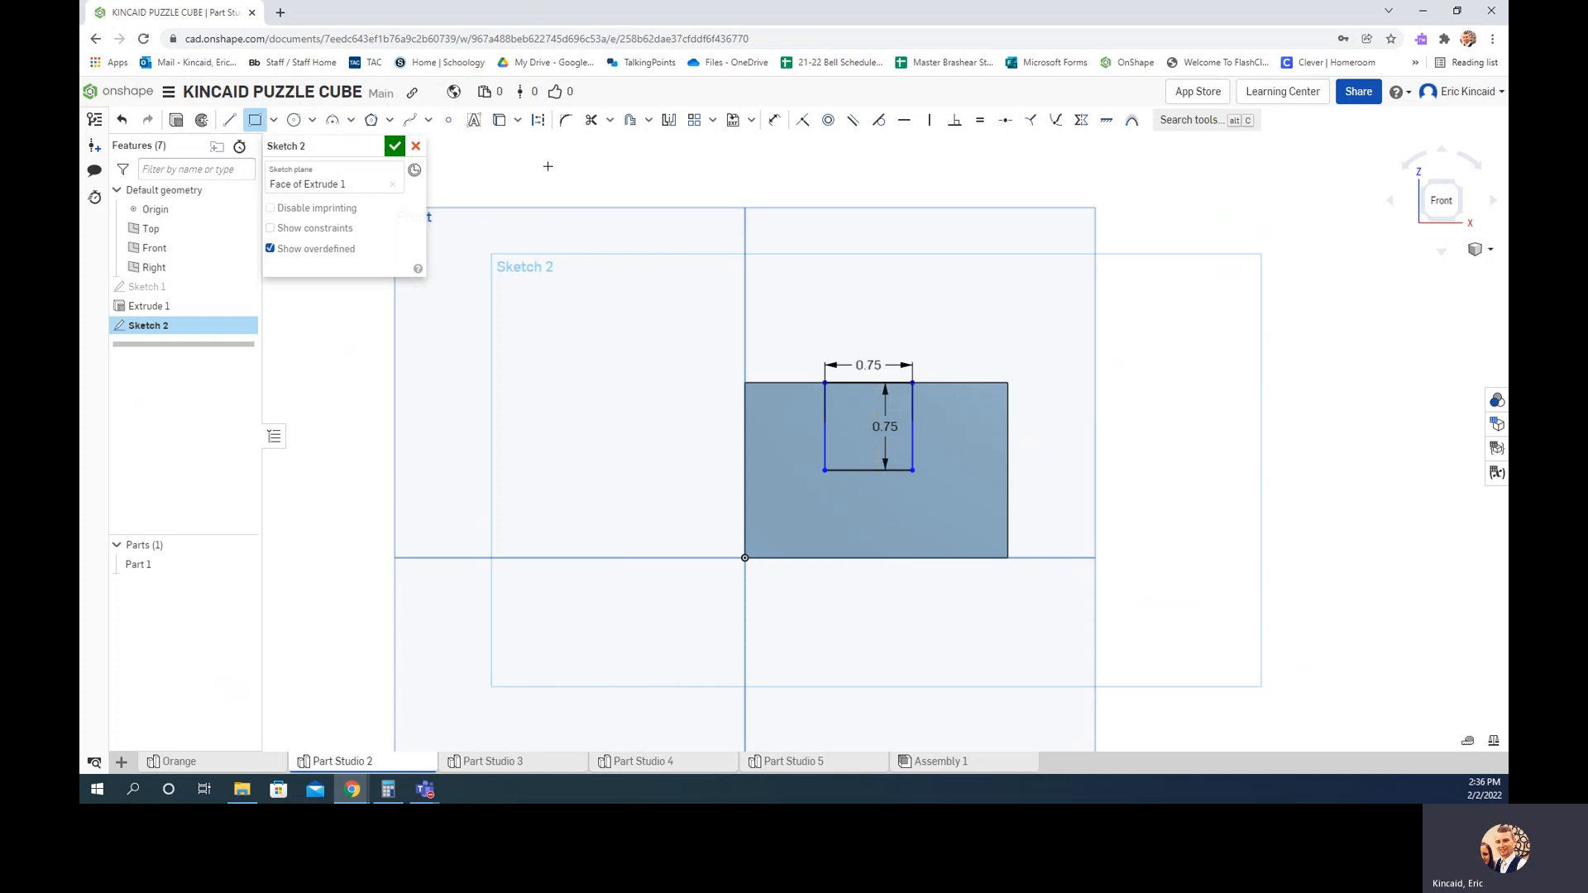
Dimension the distance from the block's left edge to the square's left side as 0.75 in.
left_click(780, 127)
left_click(820, 436)
left_click(746, 426)
left_click(778, 339)
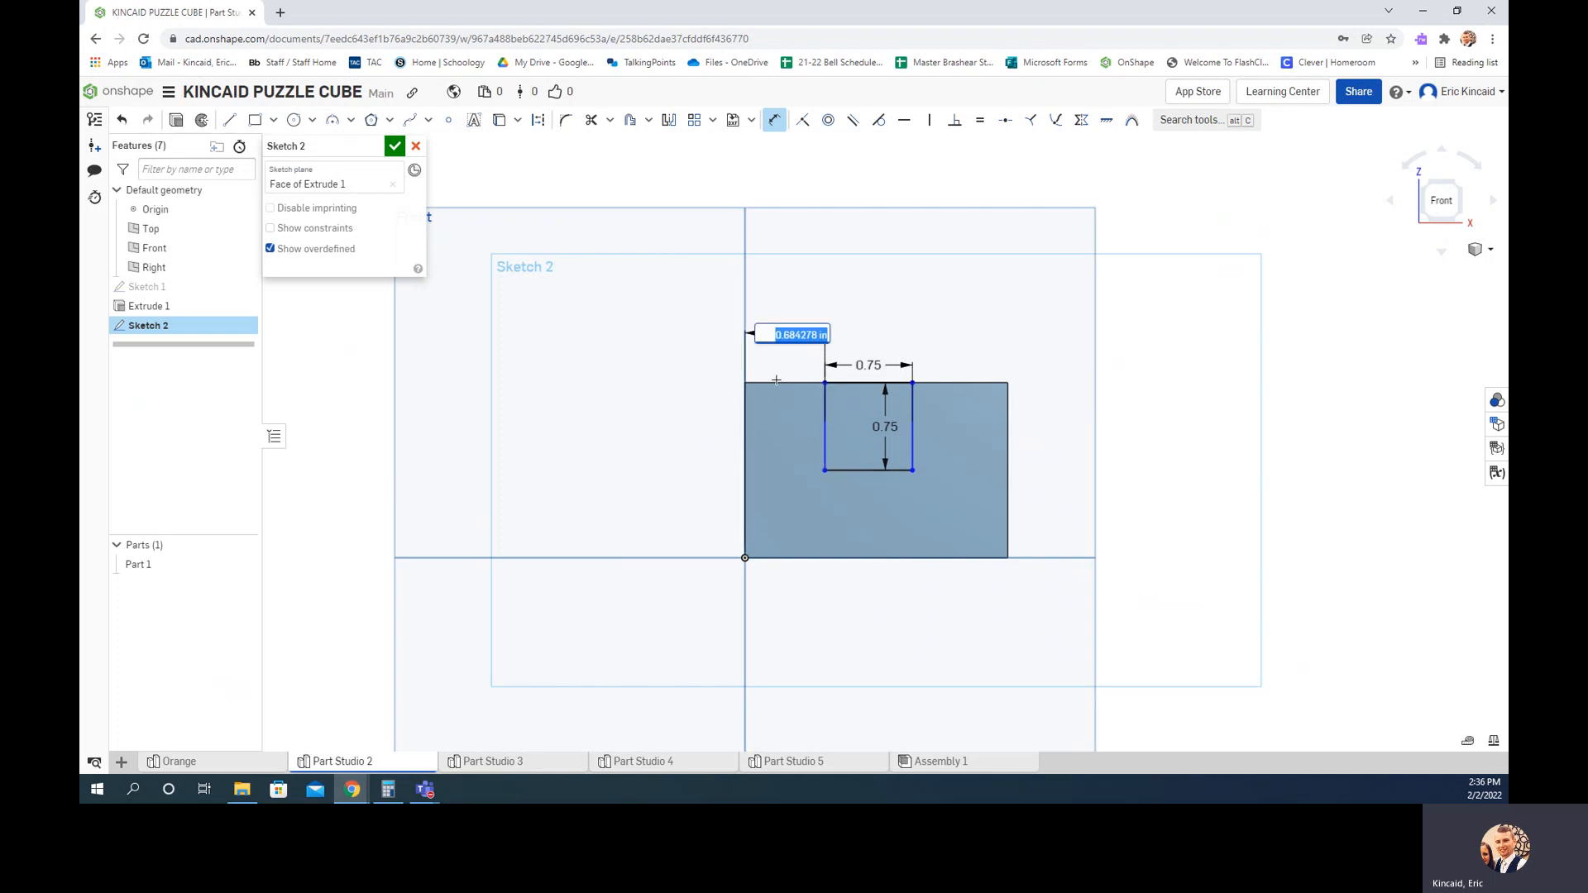
key("BackSpace")
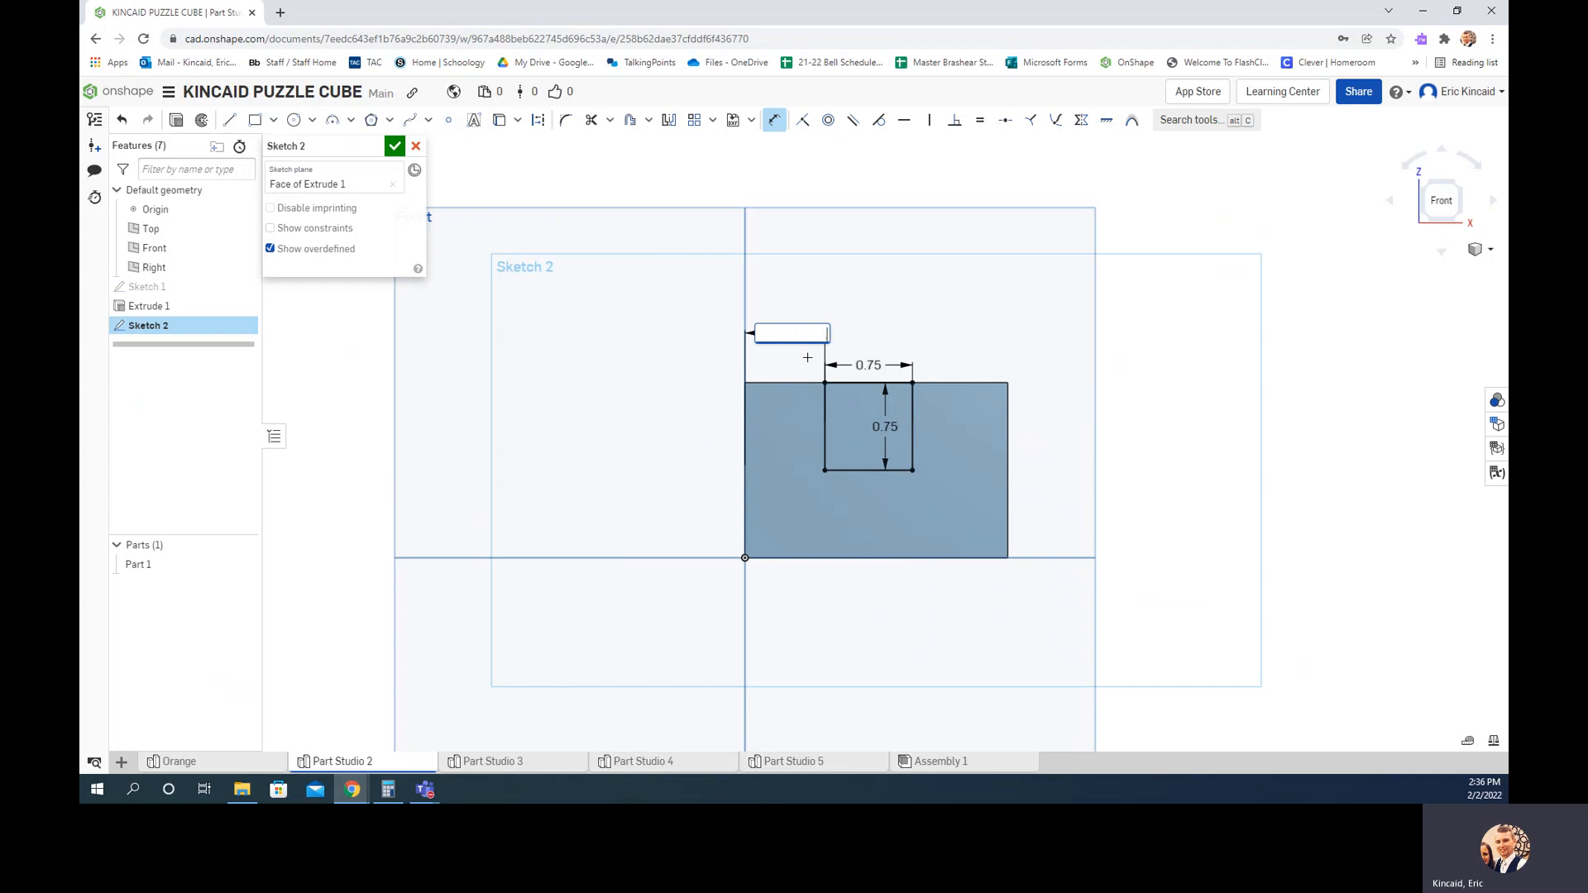
type(".75")
key("Return")
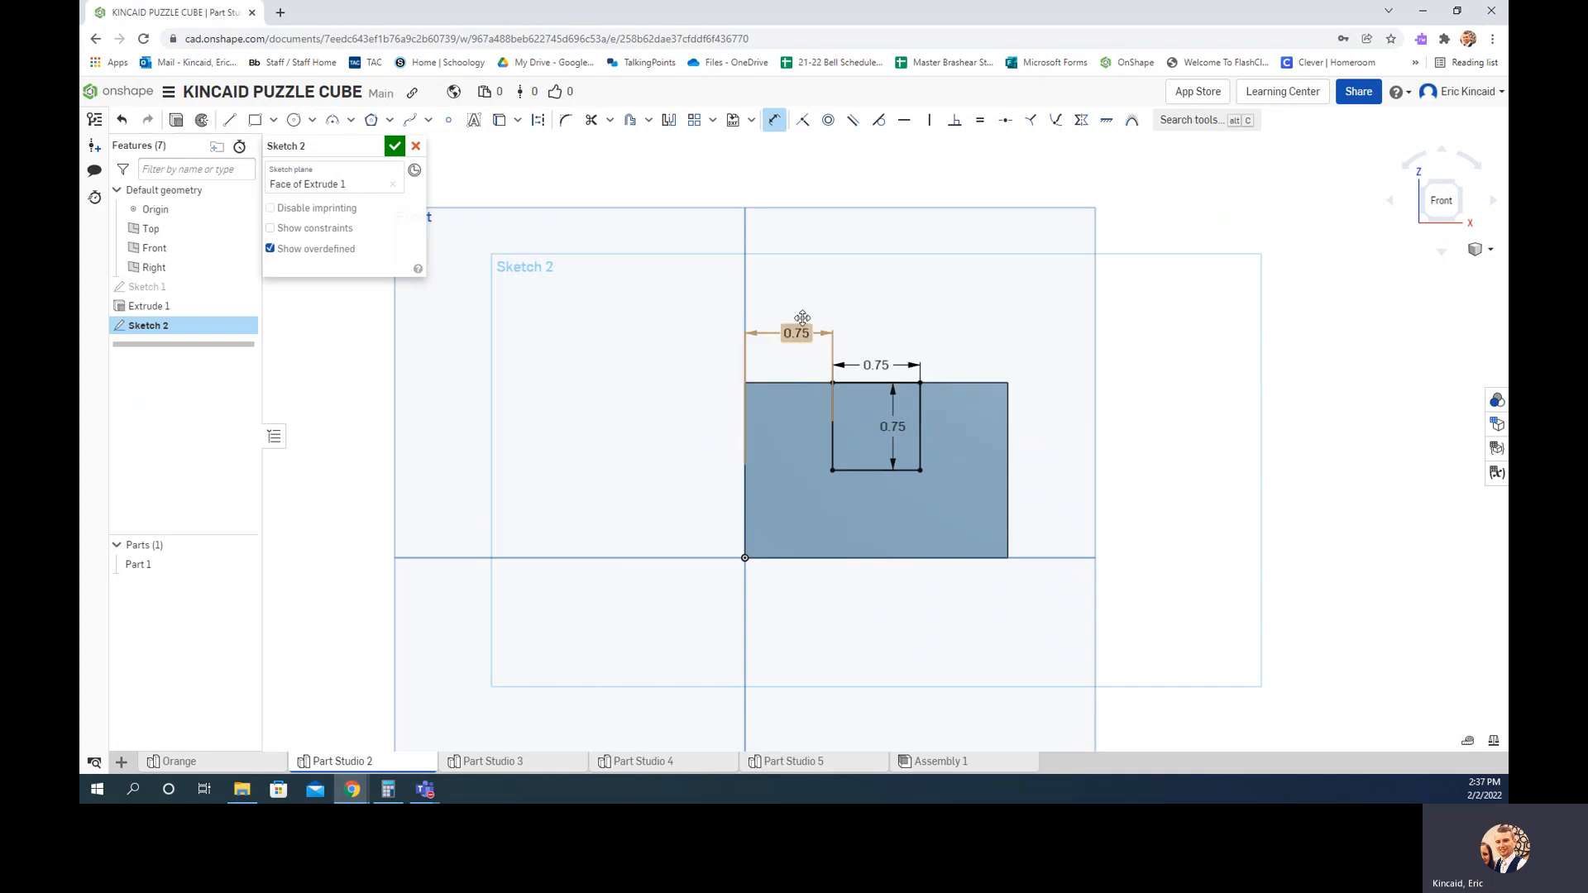
Dimension the gap between the square's right side and the block's right edge, and finish the sketch.
left_click(919, 415)
left_click(1008, 426)
left_click(964, 329)
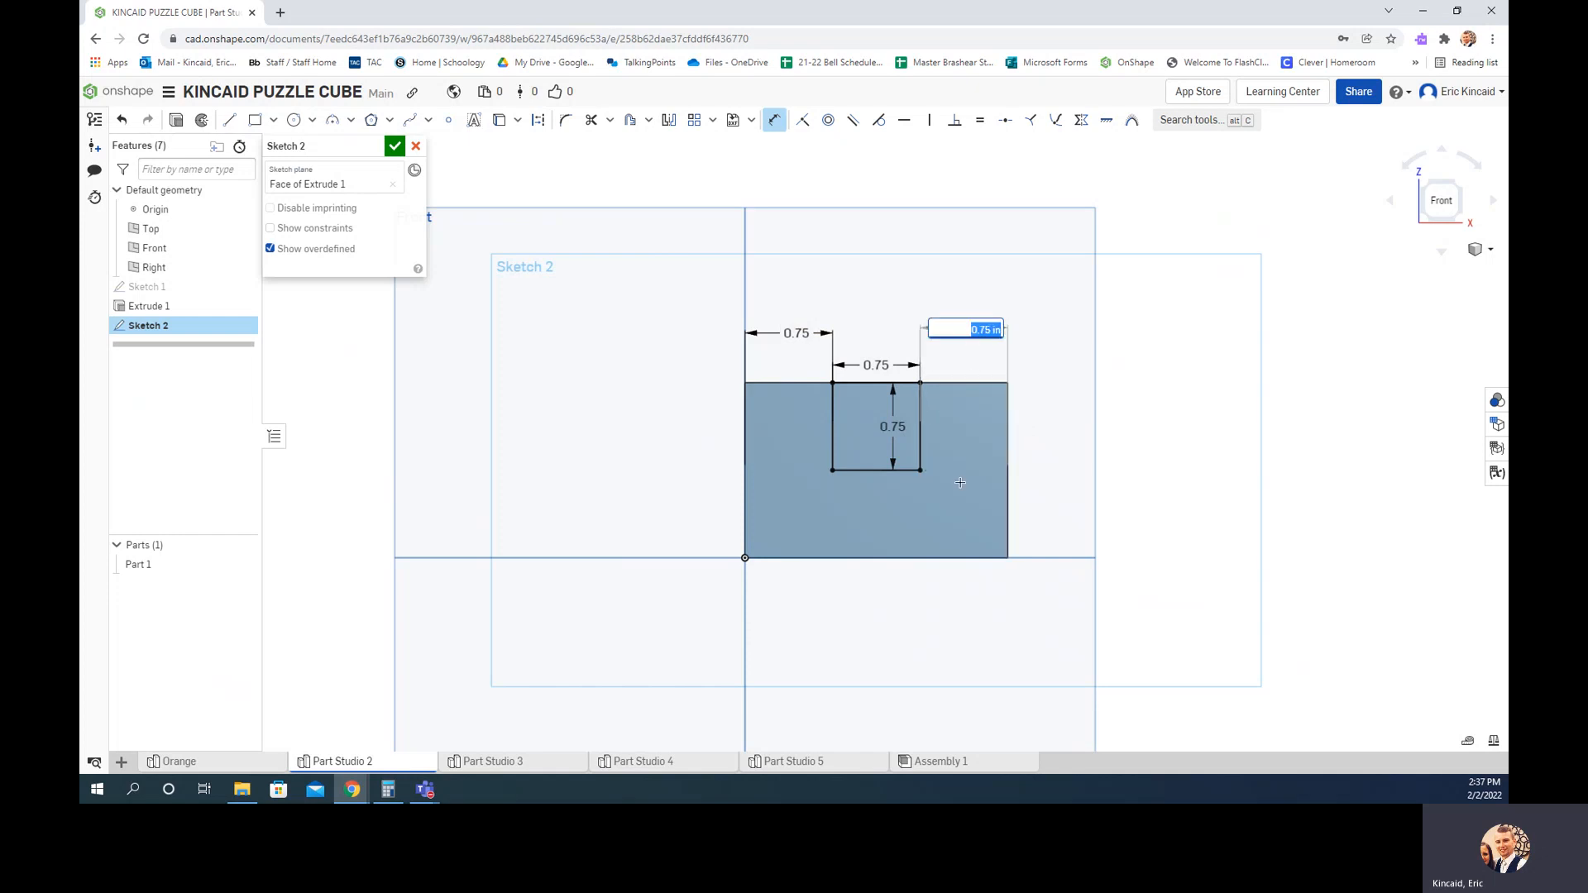
key("Return")
left_click(395, 146)
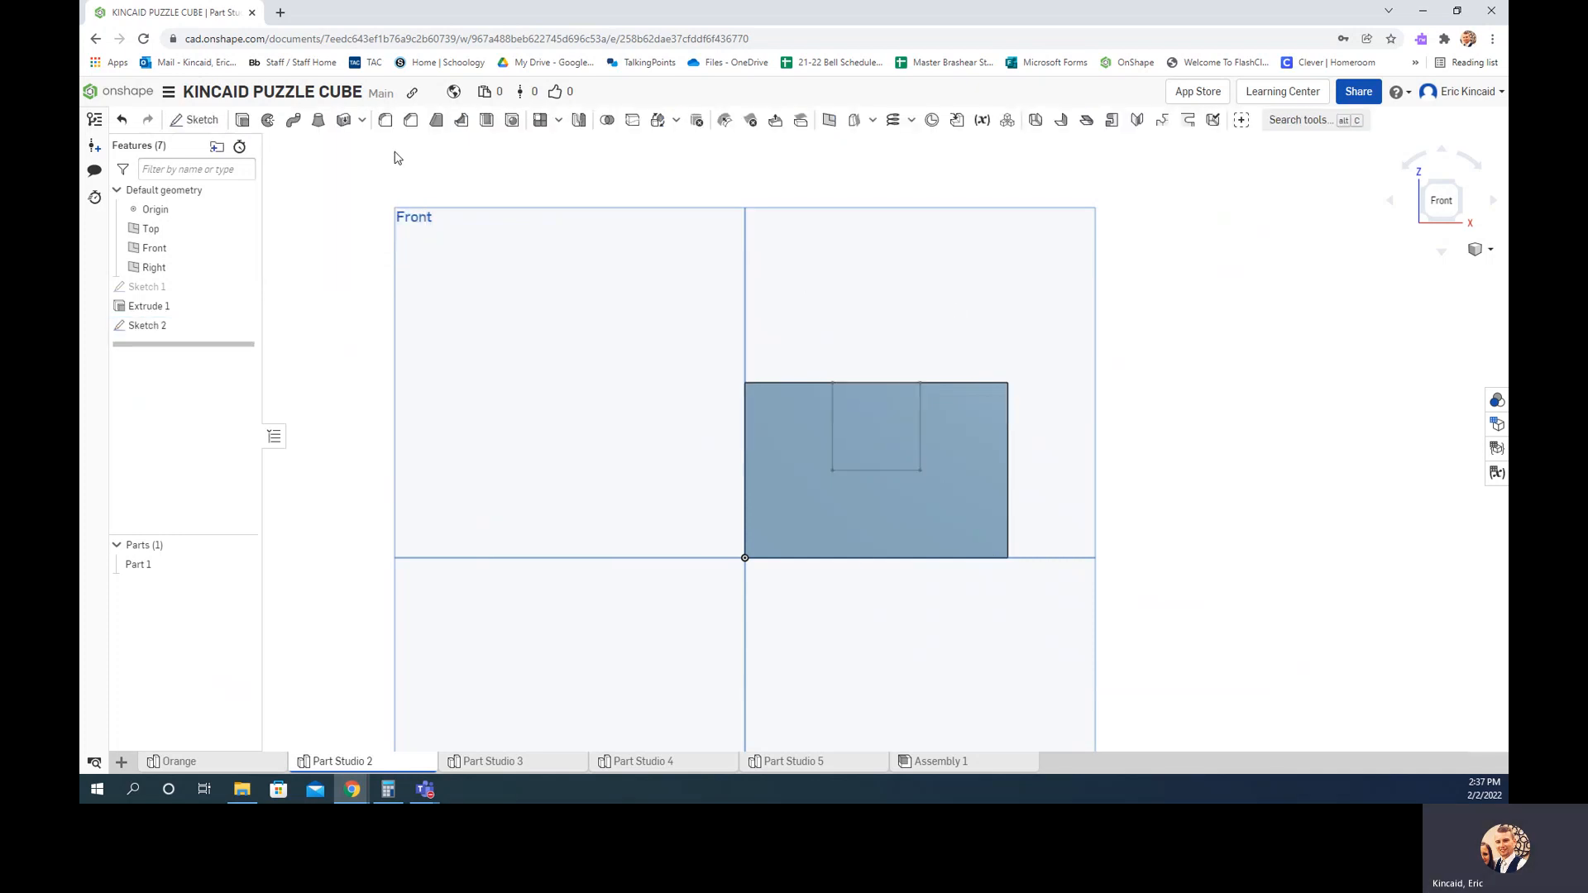
Extrude the sketched square as a blind Remove cut through the block's full thickness to form the notch.
left_click(243, 120)
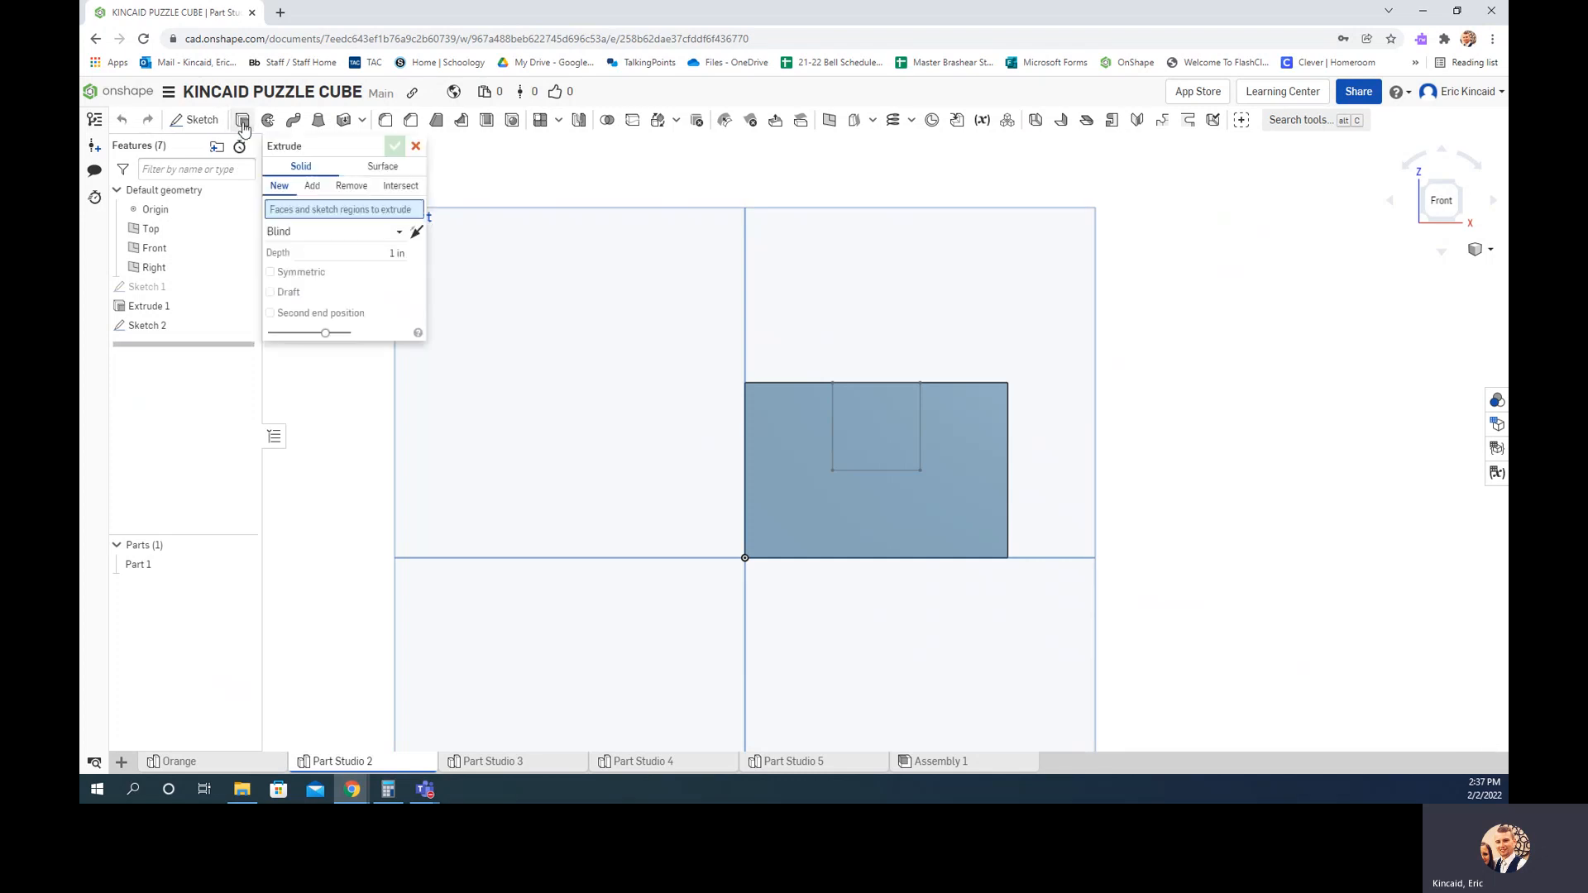
left_click(1459, 185)
left_click(917, 436)
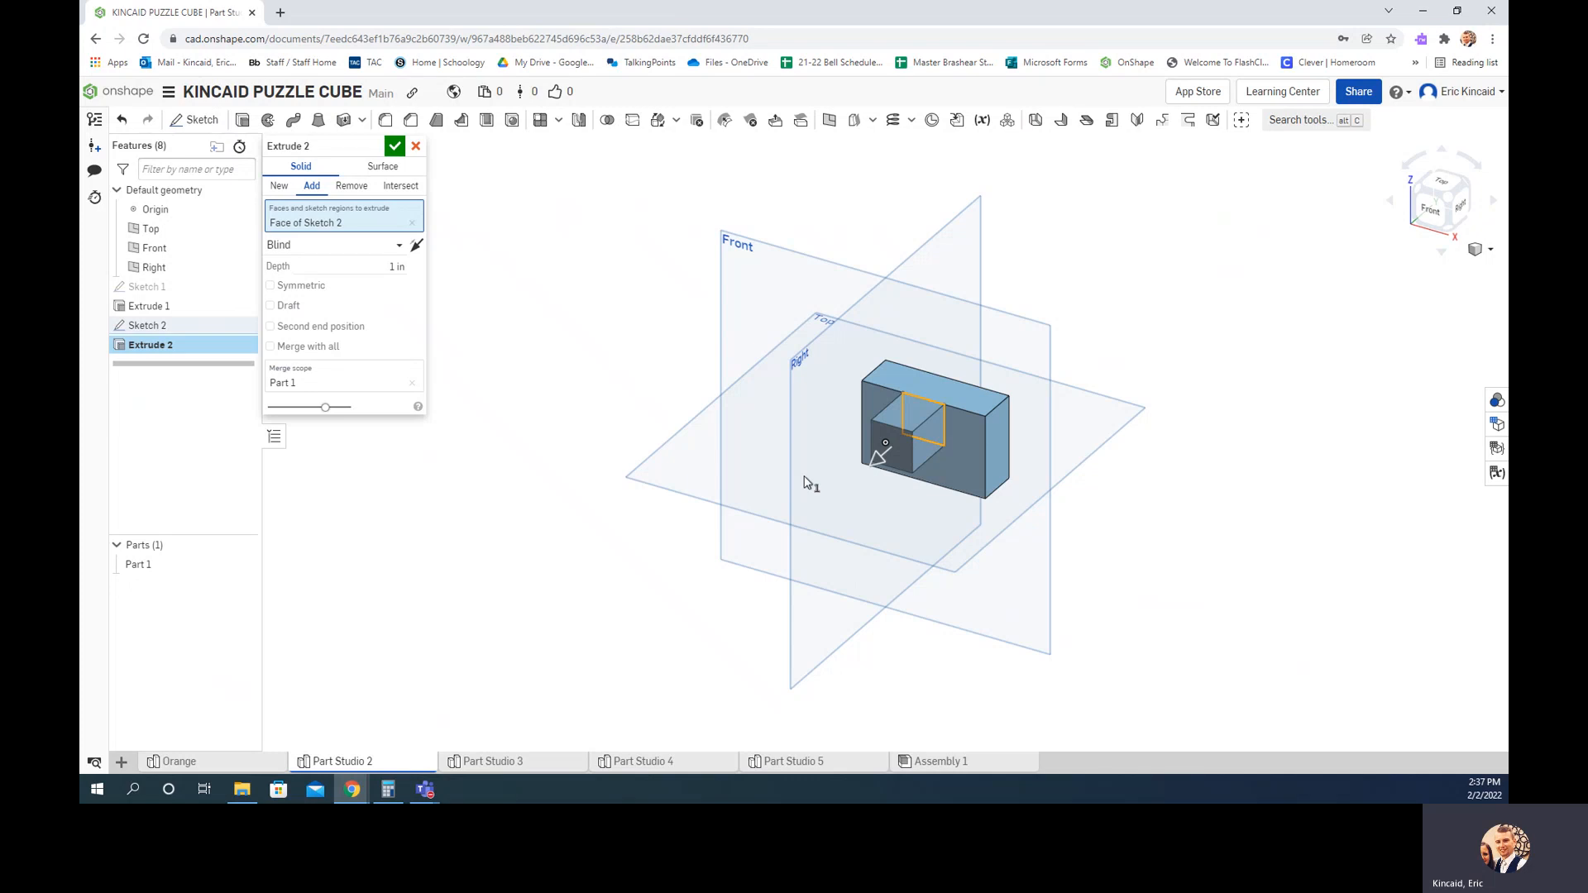
left_click(356, 193)
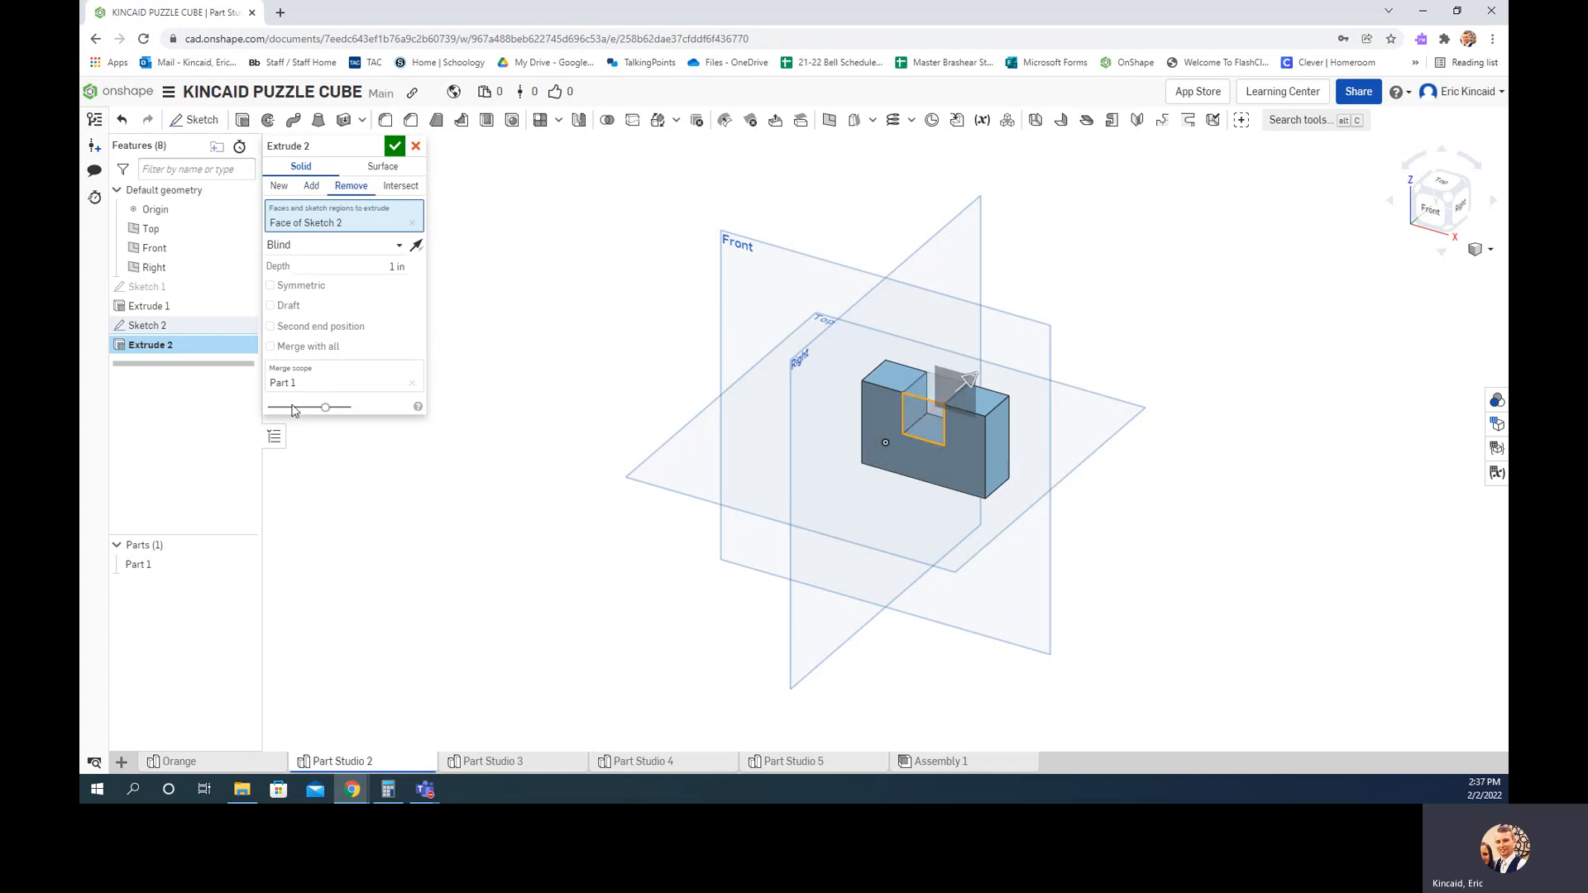
left_click(396, 267)
key("BackSpace")
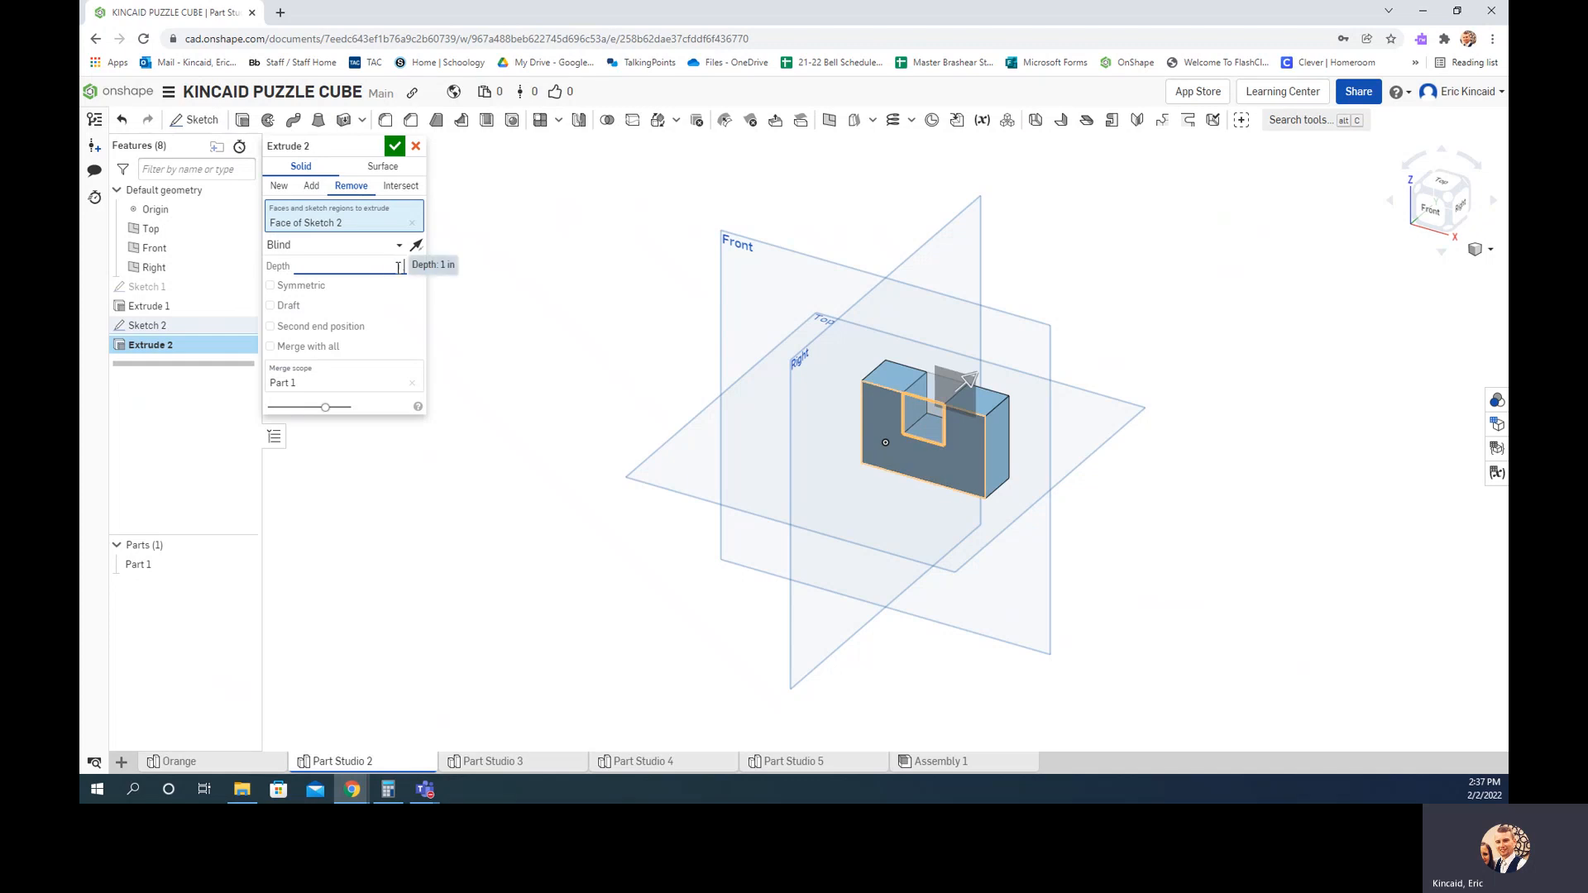
left_click(396, 149)
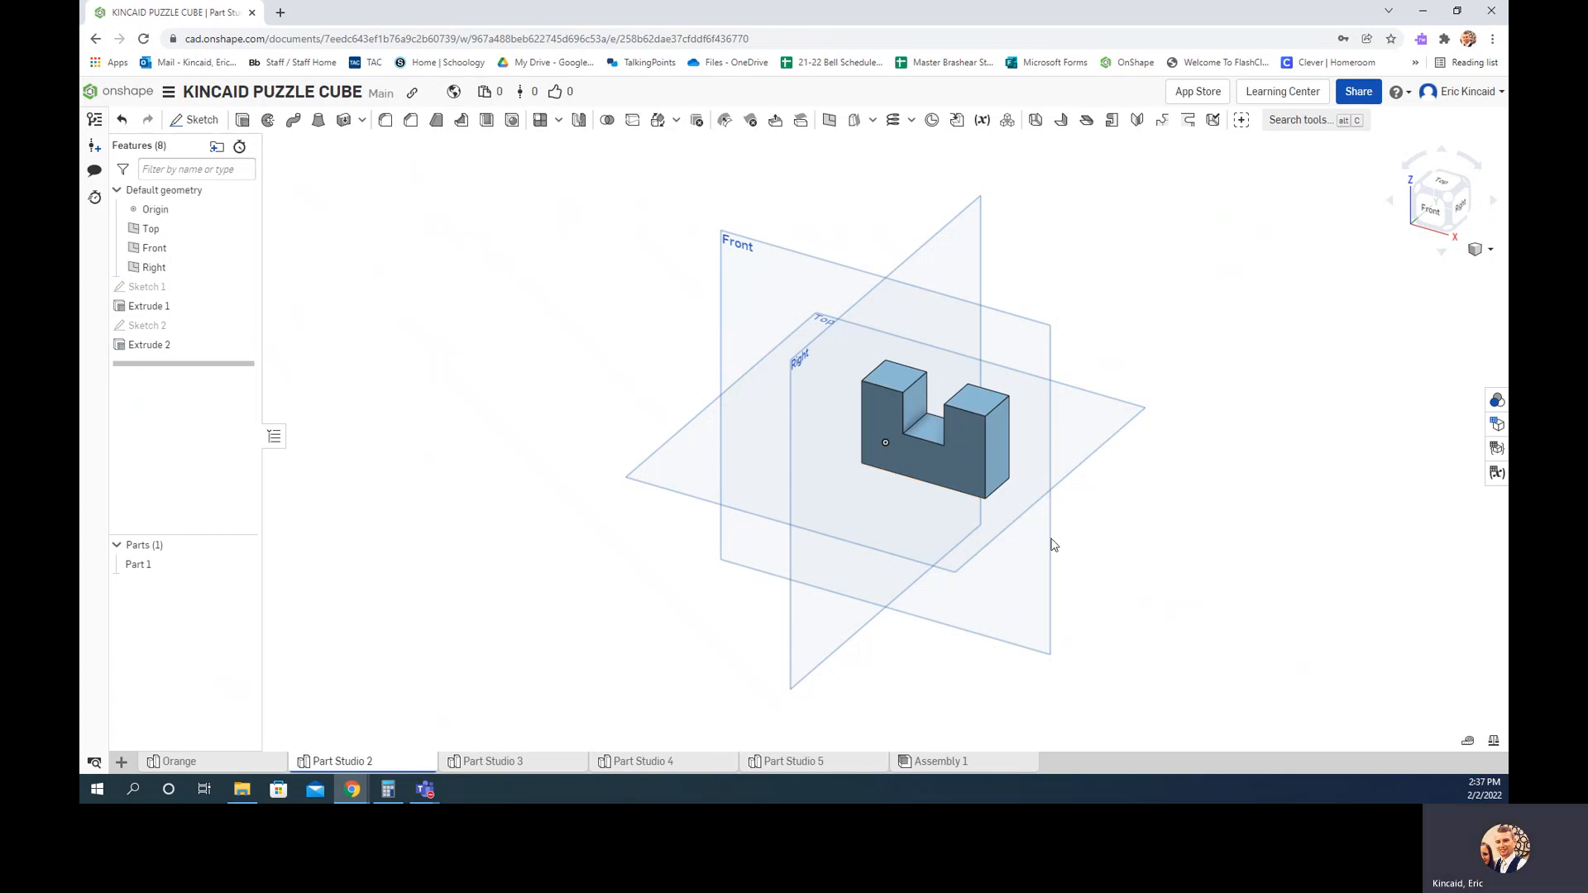
Open the appearance settings of the notched part for colour editing.
scroll(943, 484, "up", 2)
right_click_drag(943, 484, 1176, 447)
left_click(1470, 192)
scroll(1016, 415, "up", 3)
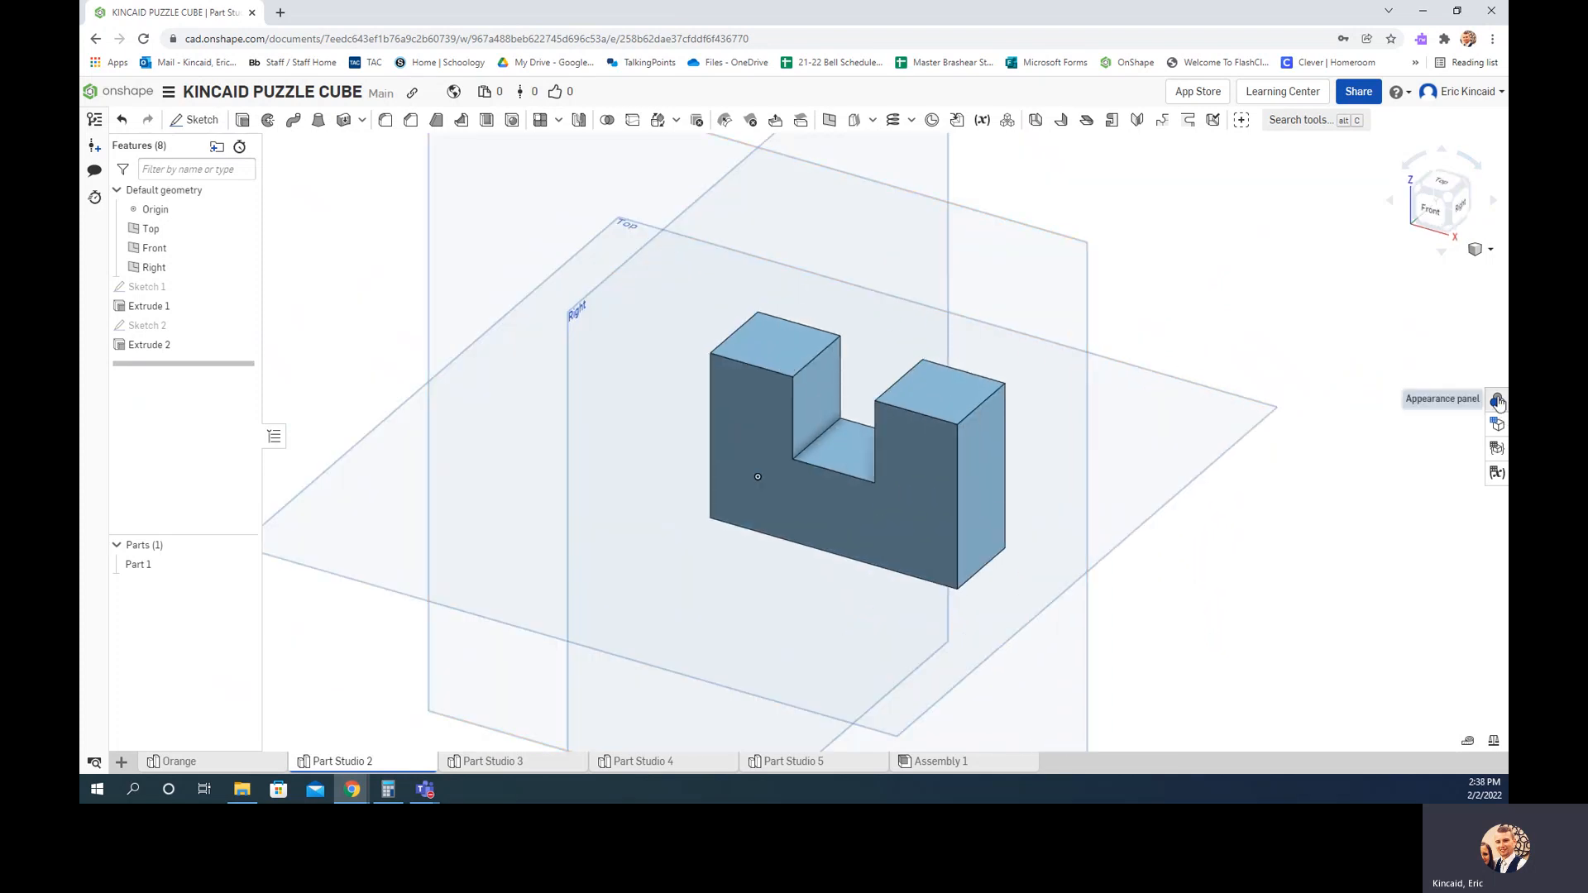
left_click(1498, 402)
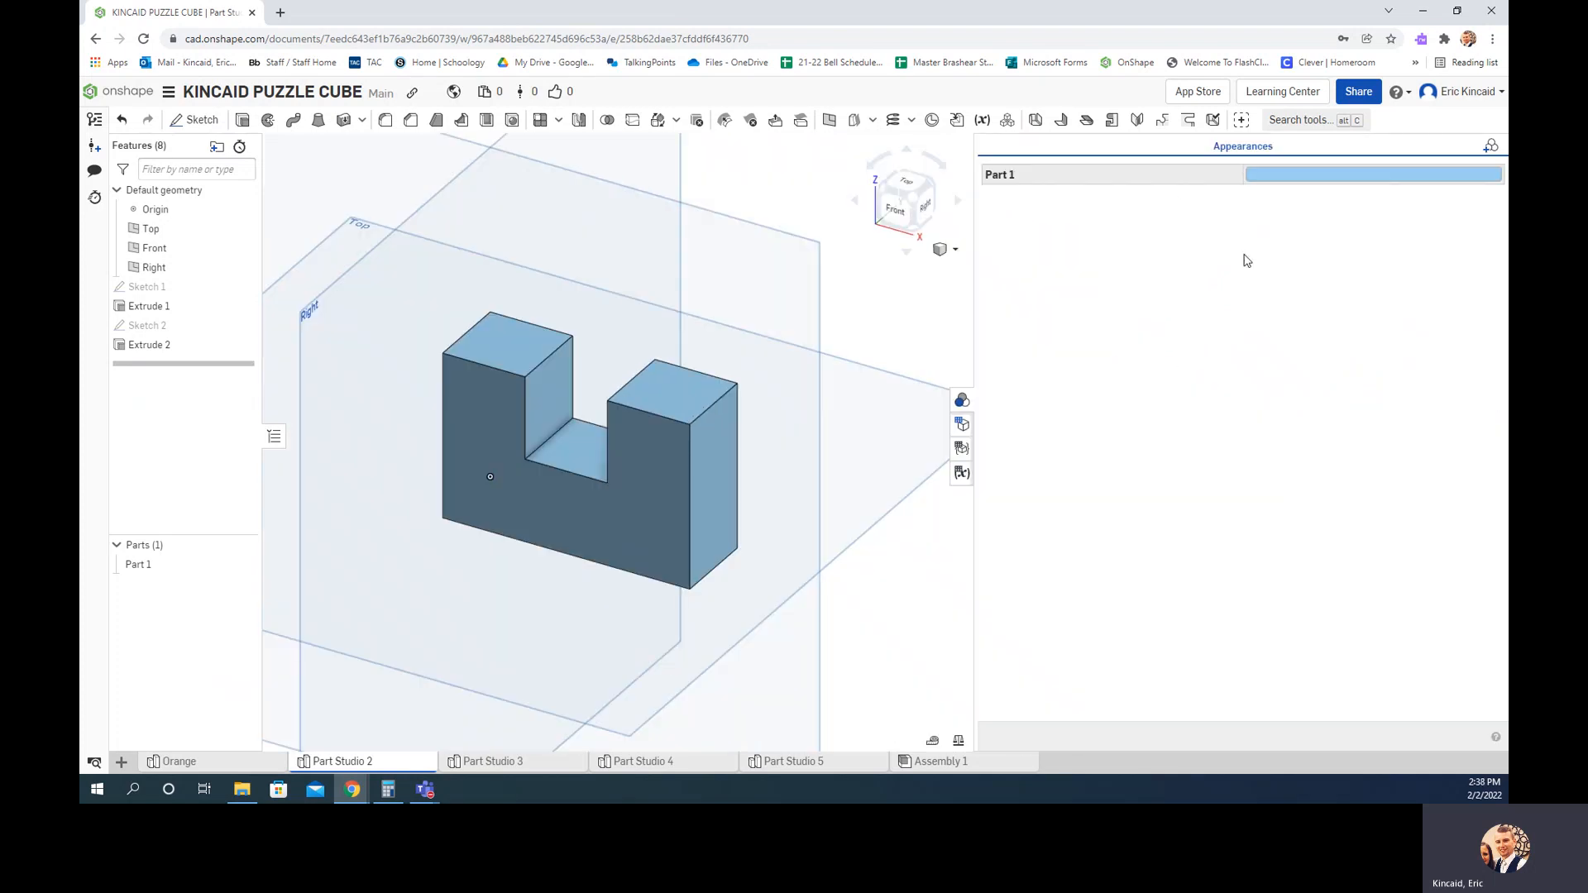
left_click(1301, 184)
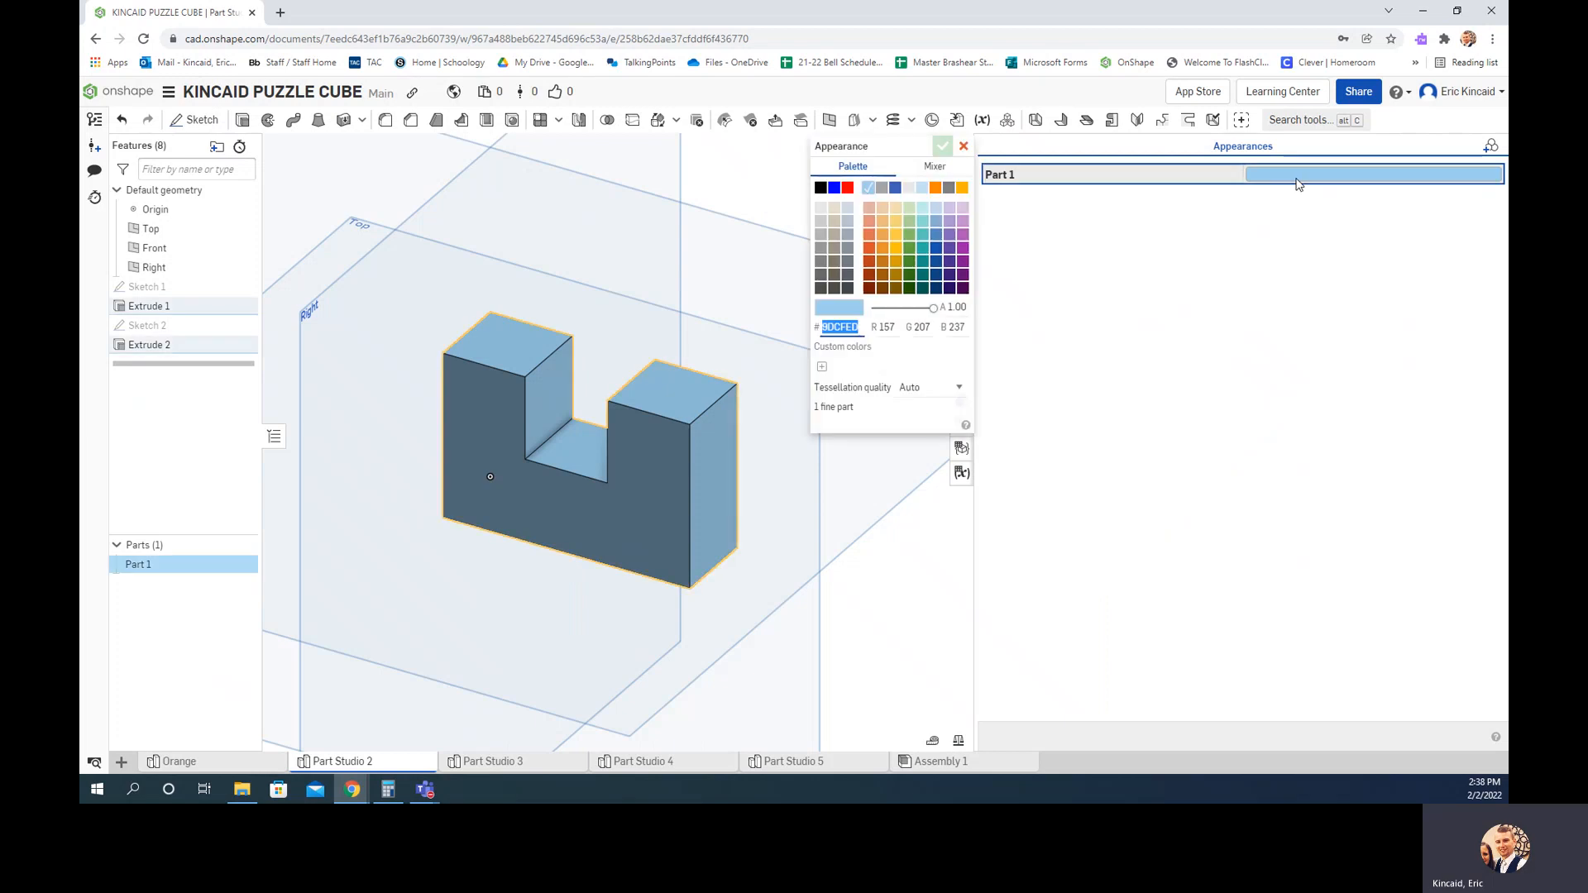
Try several tan, pink and coral palette colours on the notched part.
left_click(896, 217)
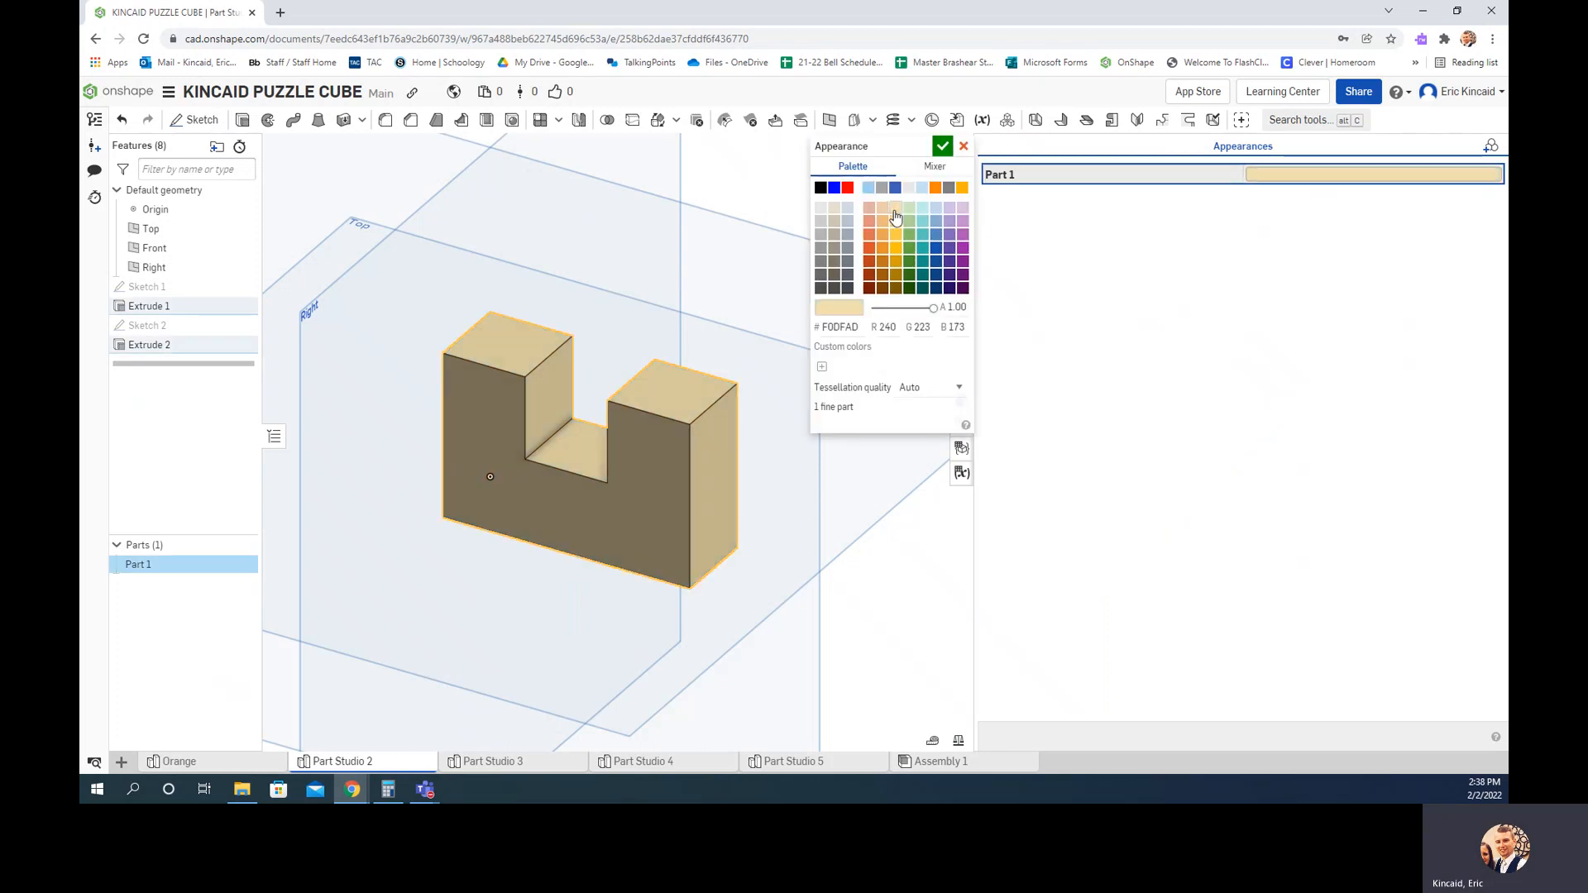
left_click(871, 234)
left_click(870, 222)
left_click(869, 211)
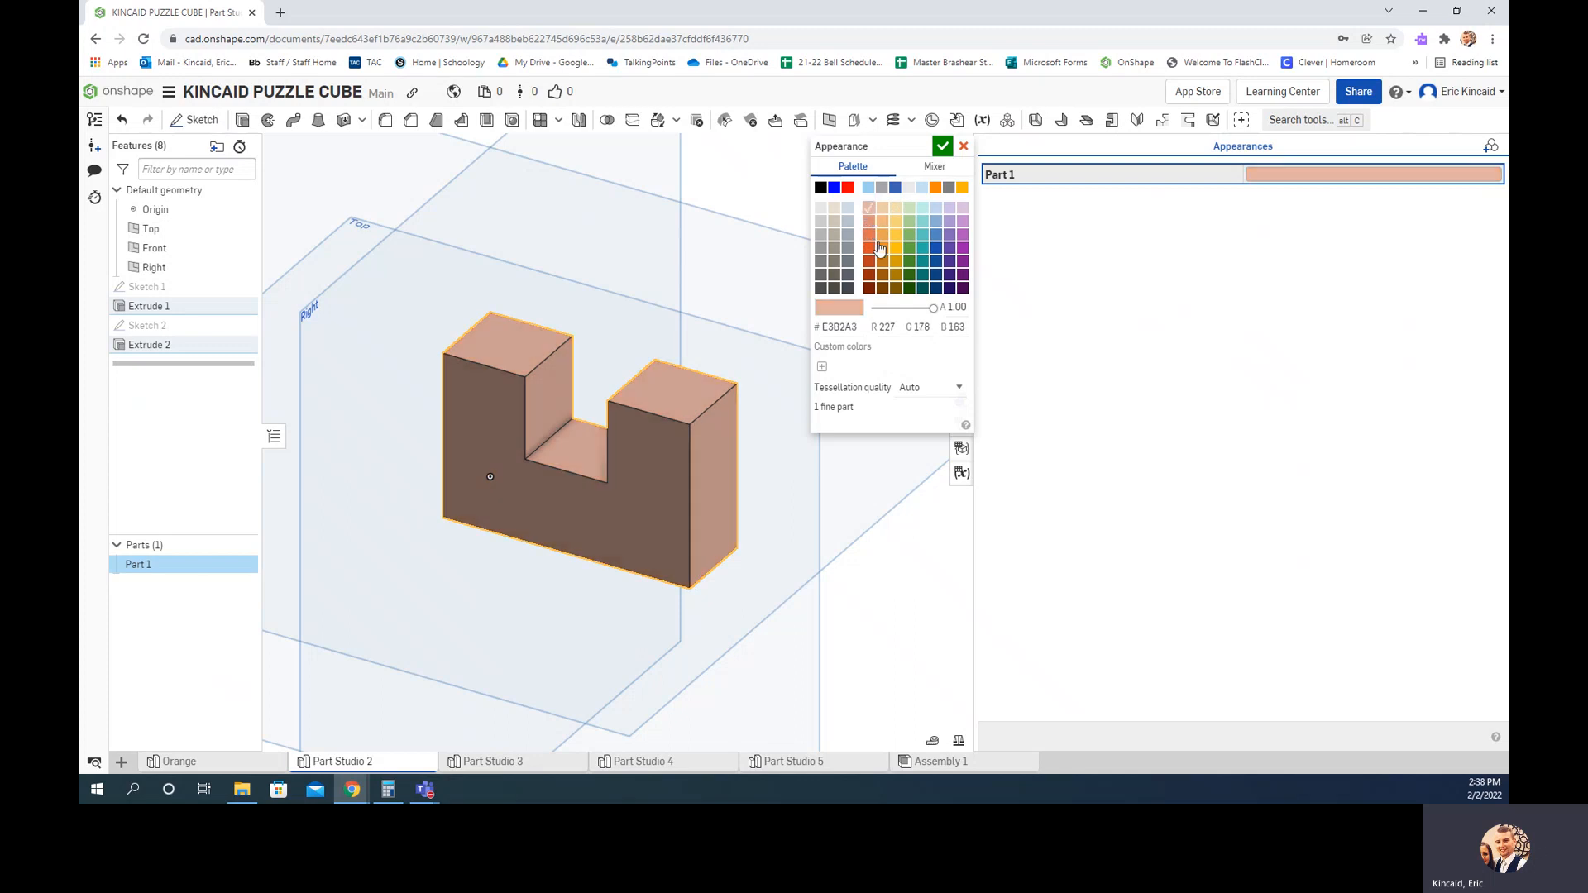
left_click(872, 239)
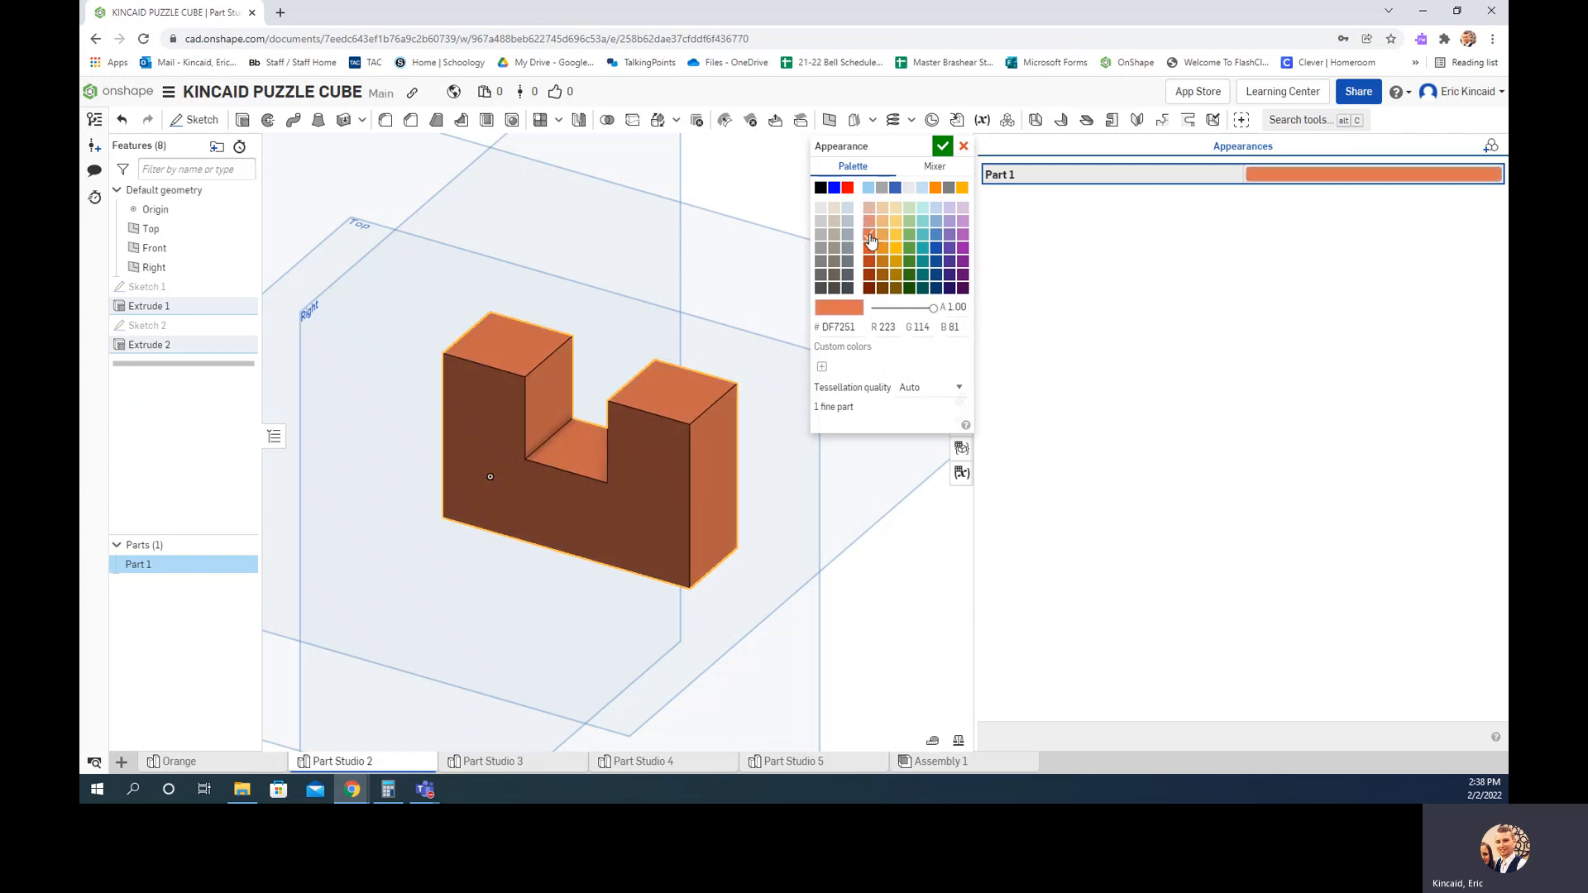
Set the notched part's colour to bright orange and apply the appearance.
left_click(936, 187)
left_click(942, 146)
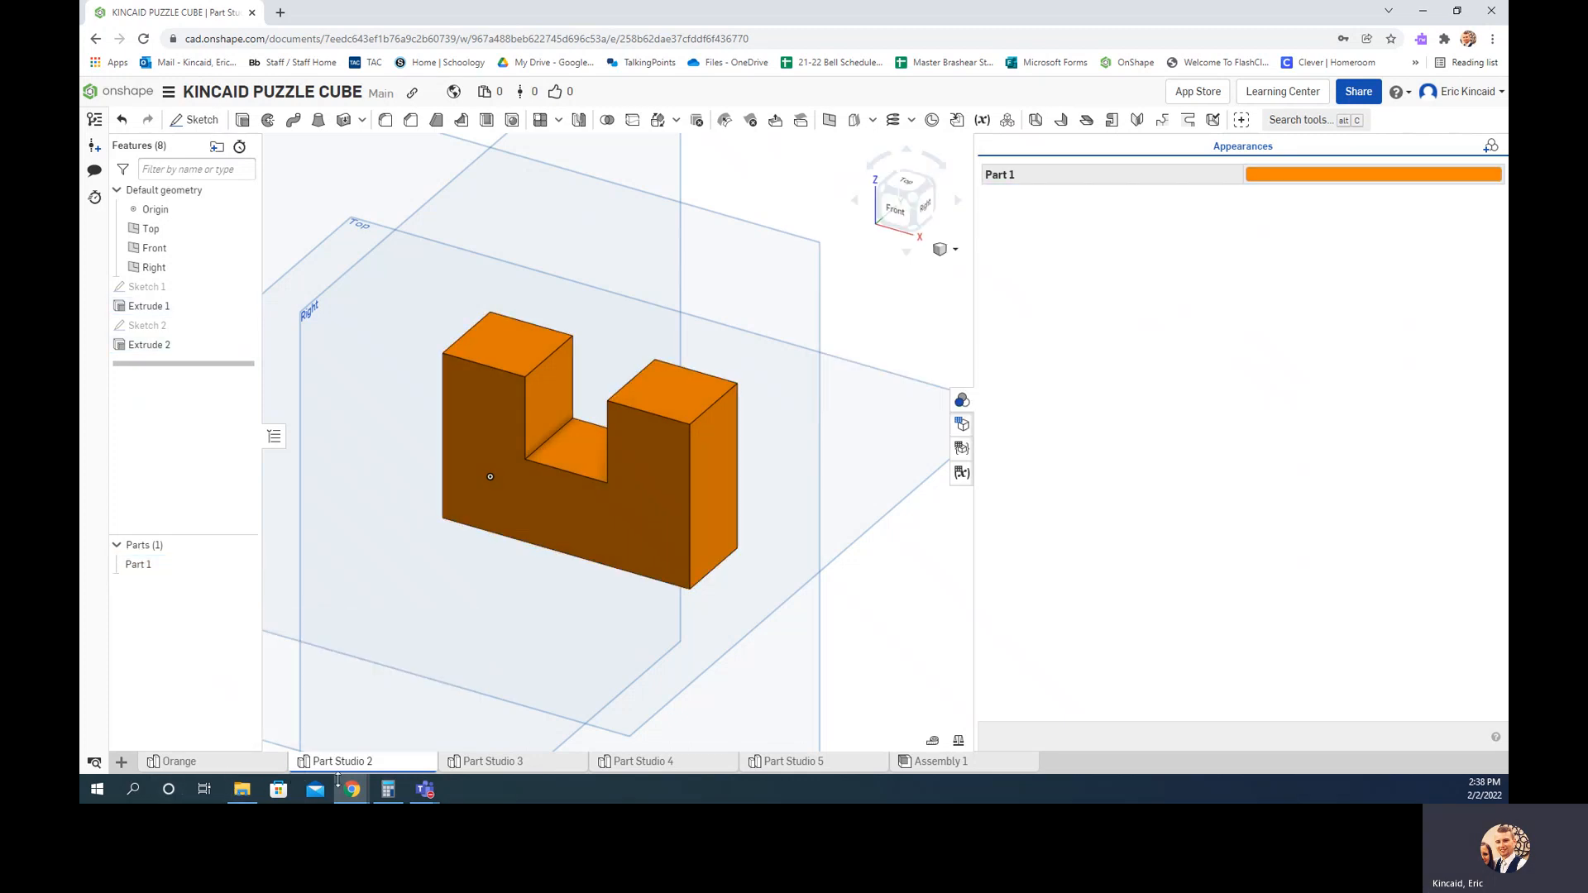
Open the name of the Part Studio 2 tab for editing.
right_click(380, 763)
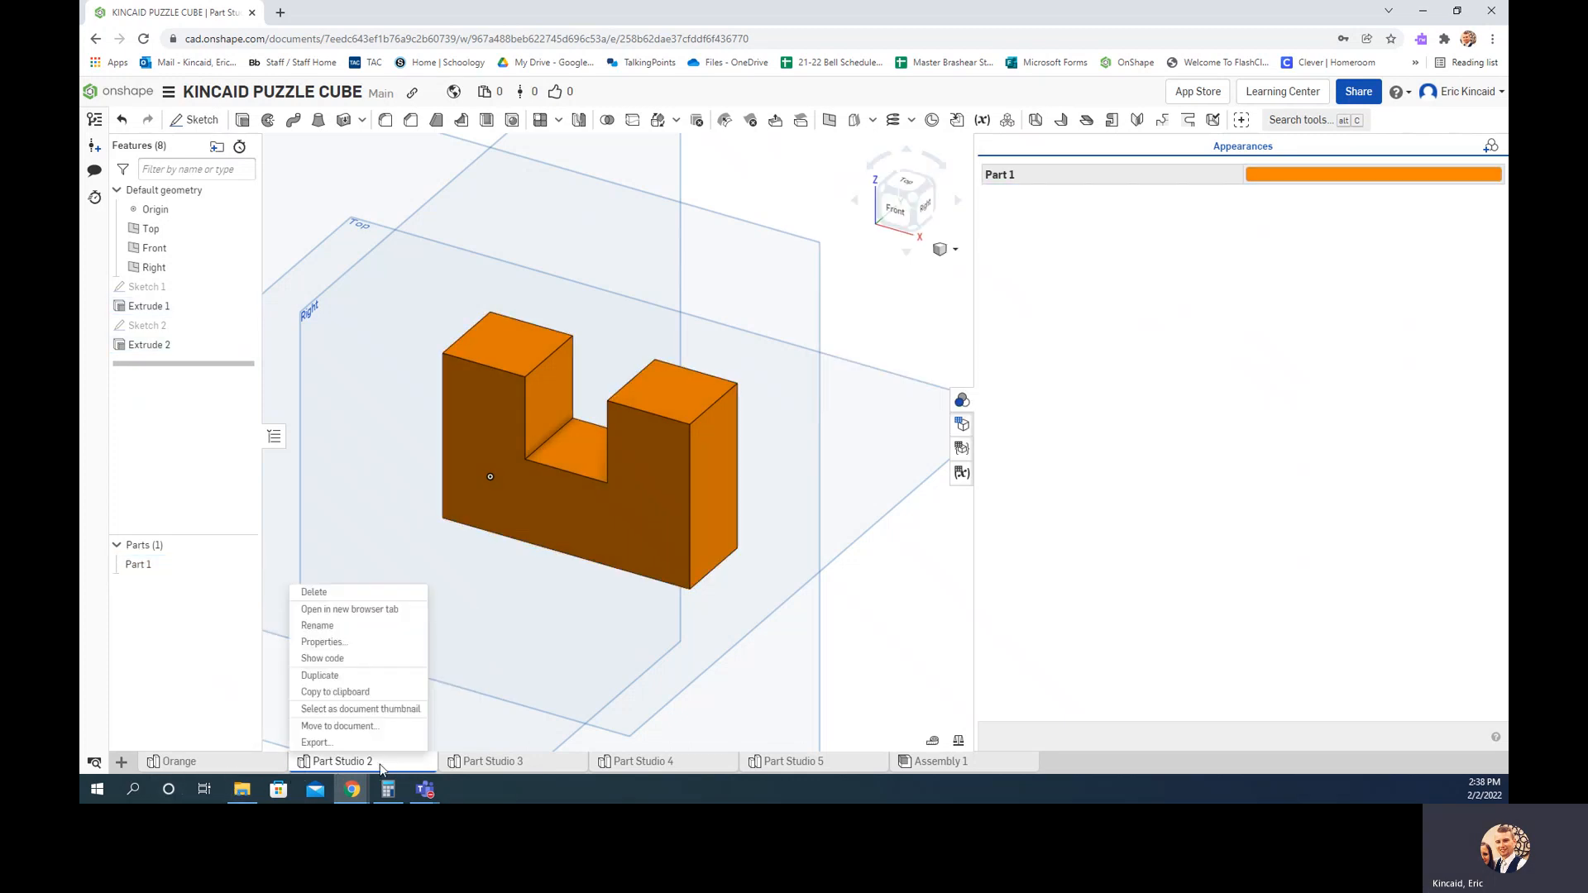
left_click(350, 626)
left_click(389, 761)
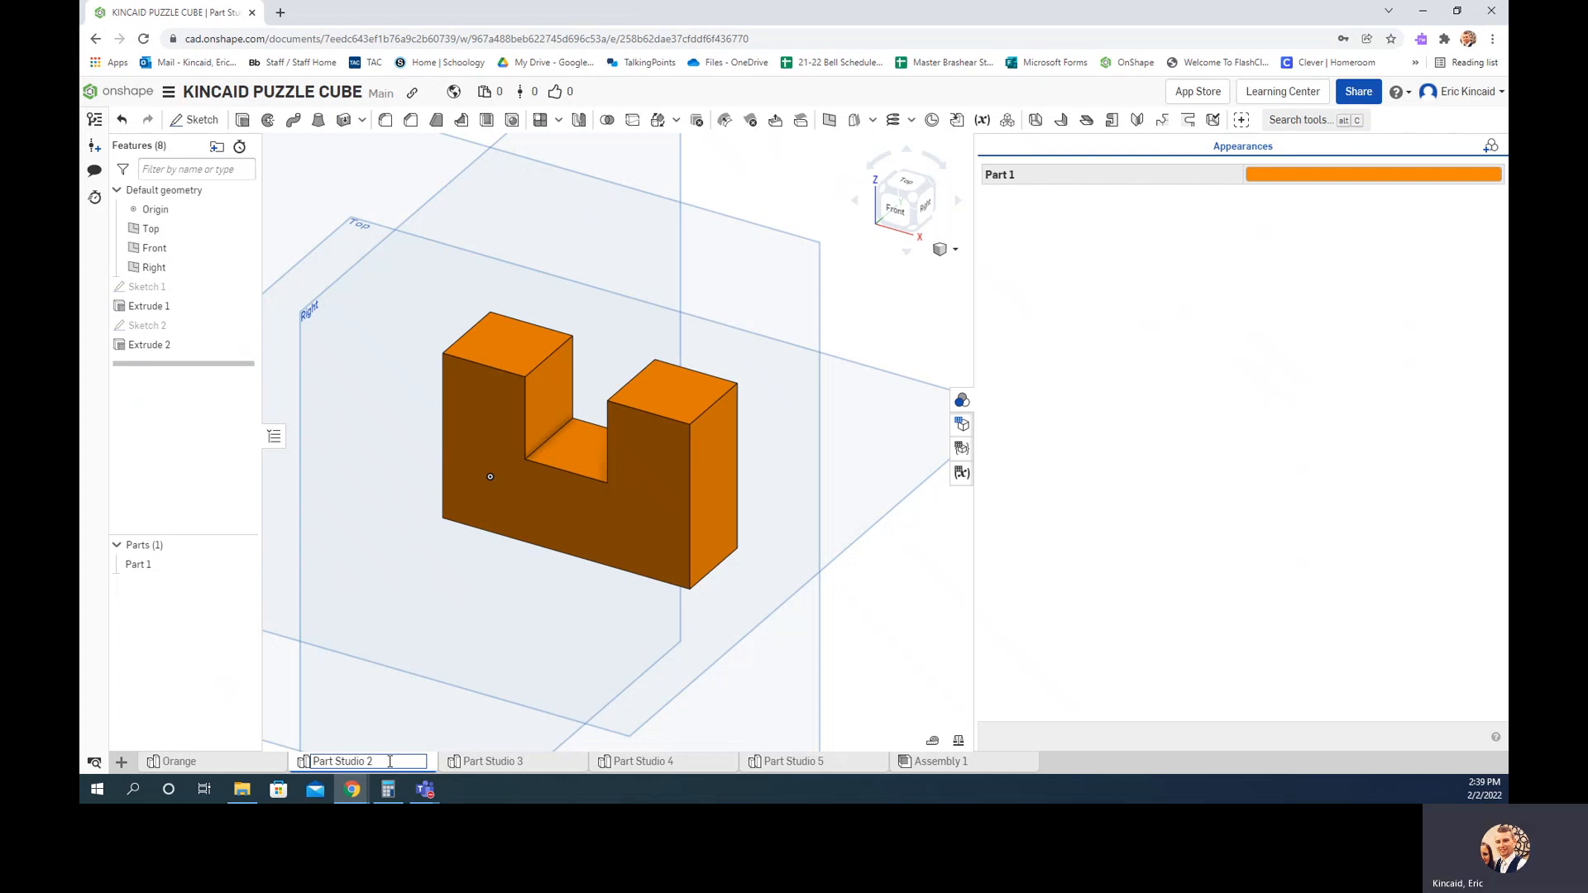
left_click(425, 789)
left_click(469, 747)
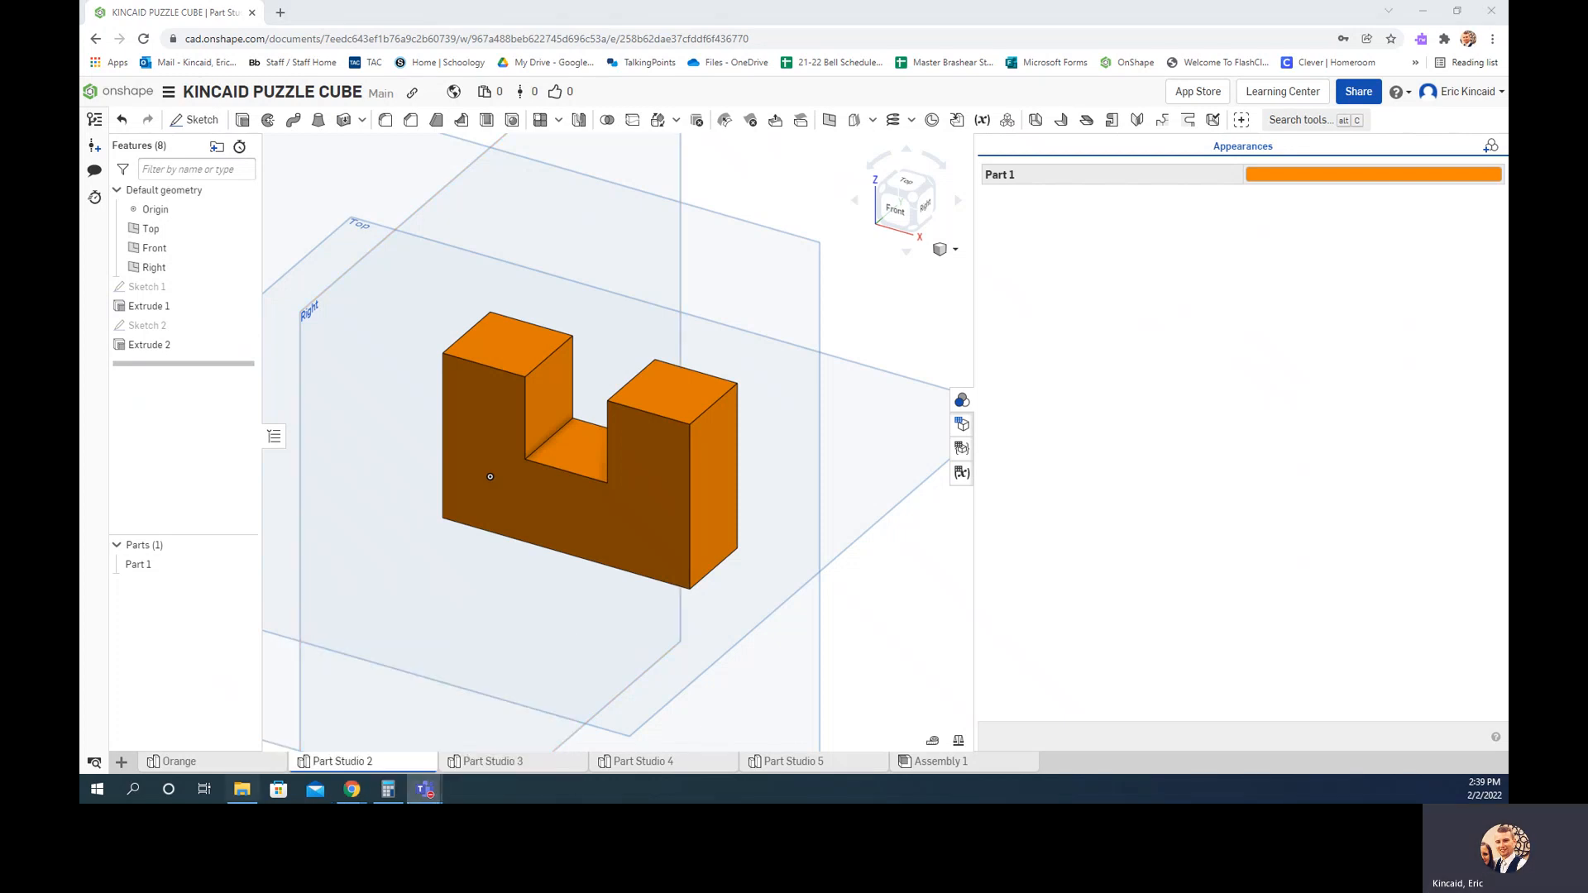